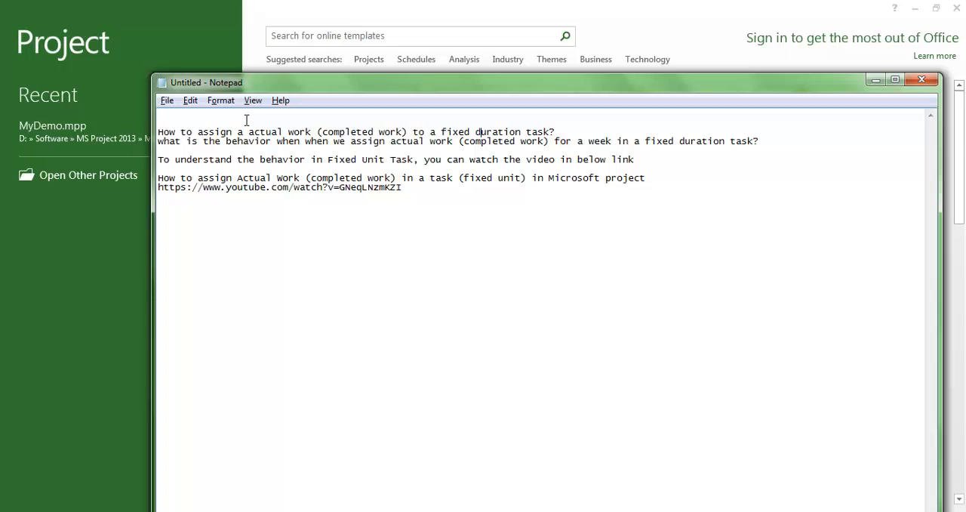
Separate the question about fixed duration task behavior with blank lines in the notes and highlight both questions
key("Return")
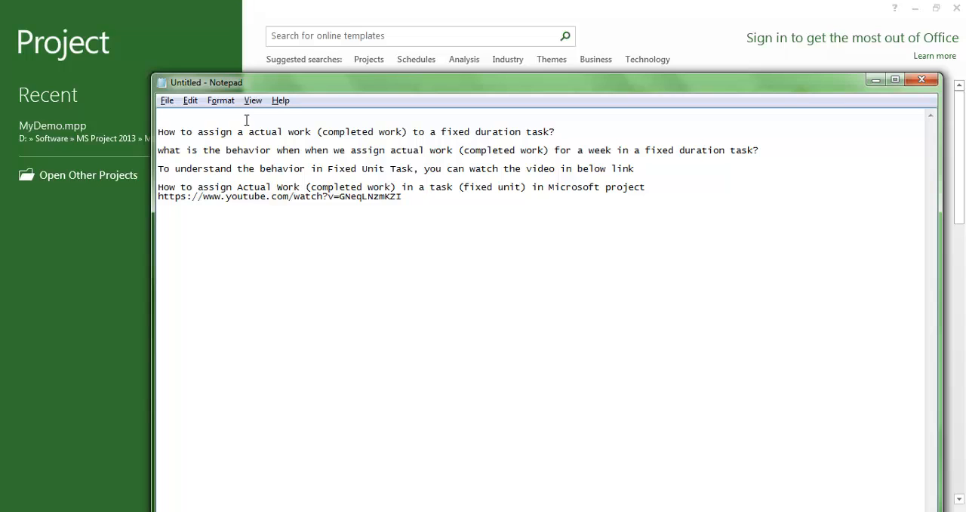
key("Return")
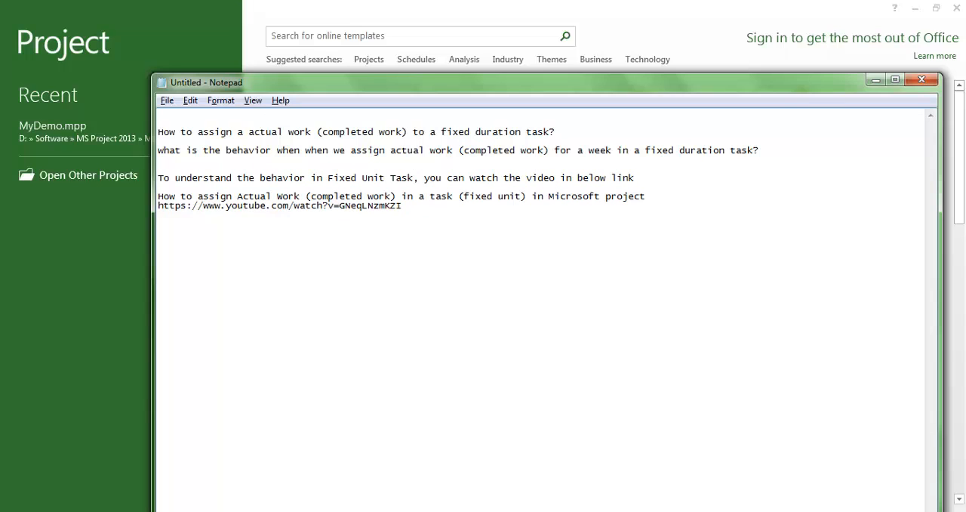
key("Down")
left_click_drag(780, 151, 160, 140)
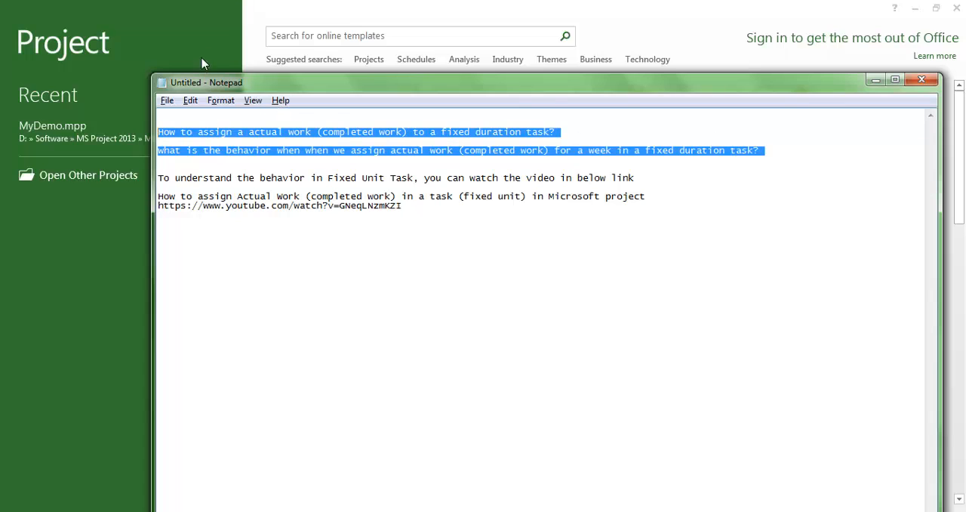
Switch to Microsoft Project and create a new blank project
left_click(265, 18)
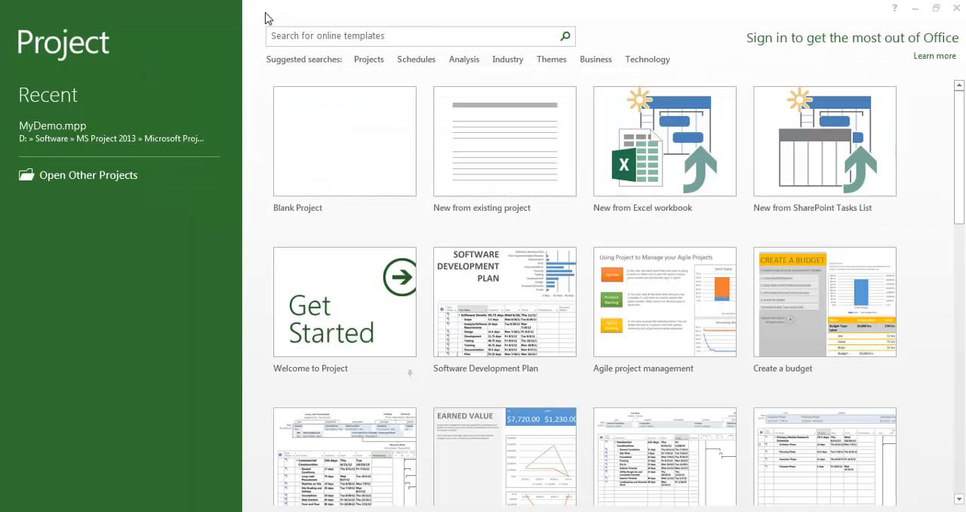
left_click(349, 149)
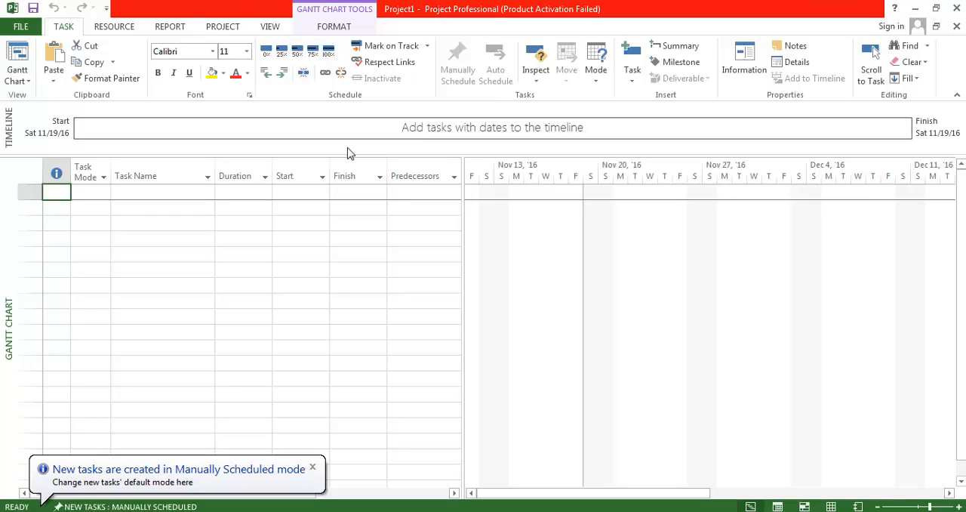
Add a task named "Paint the wall" with a duration of 10 days
key("Right")
key("Right")
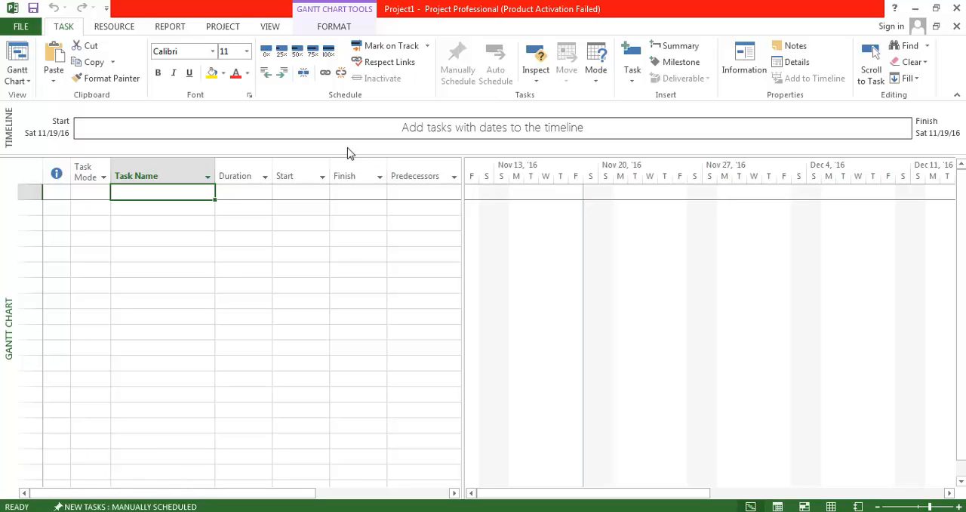
key("F2")
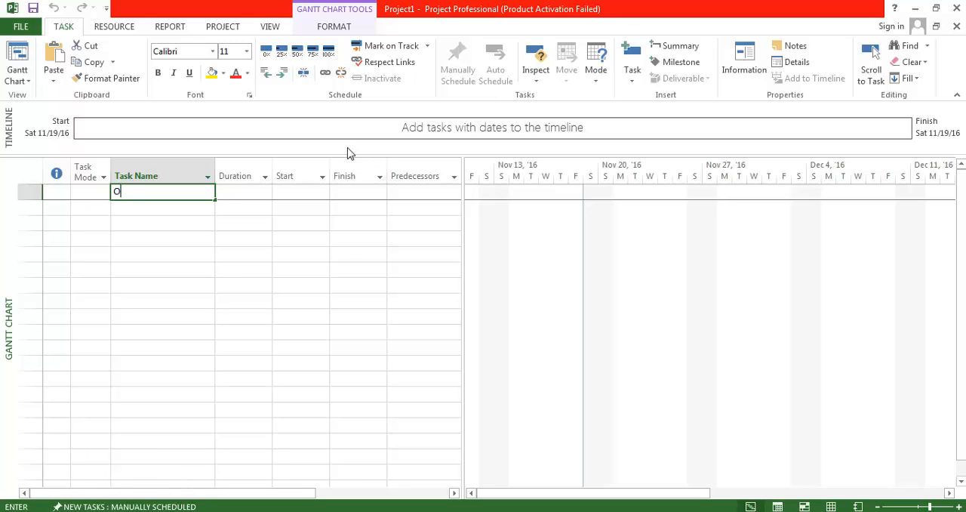
type("O")
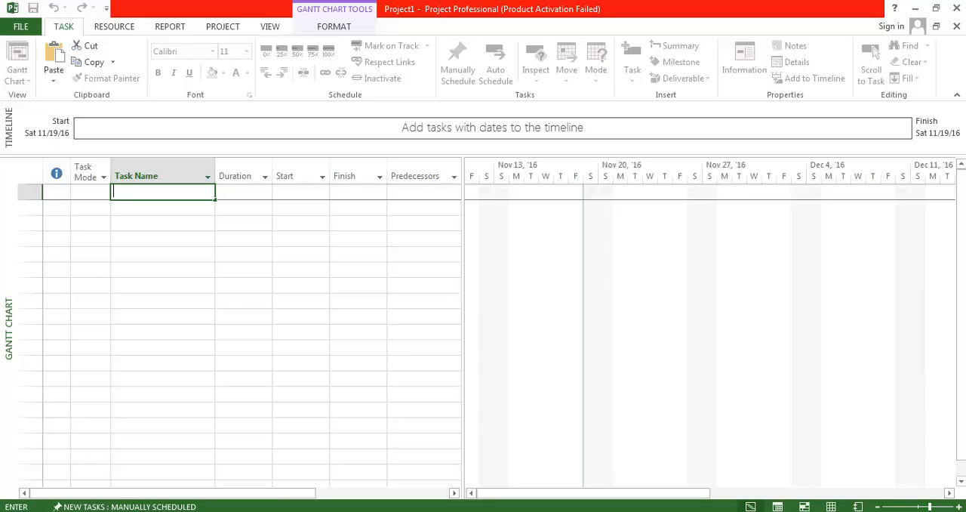
type("Paint the wall")
key("Tab")
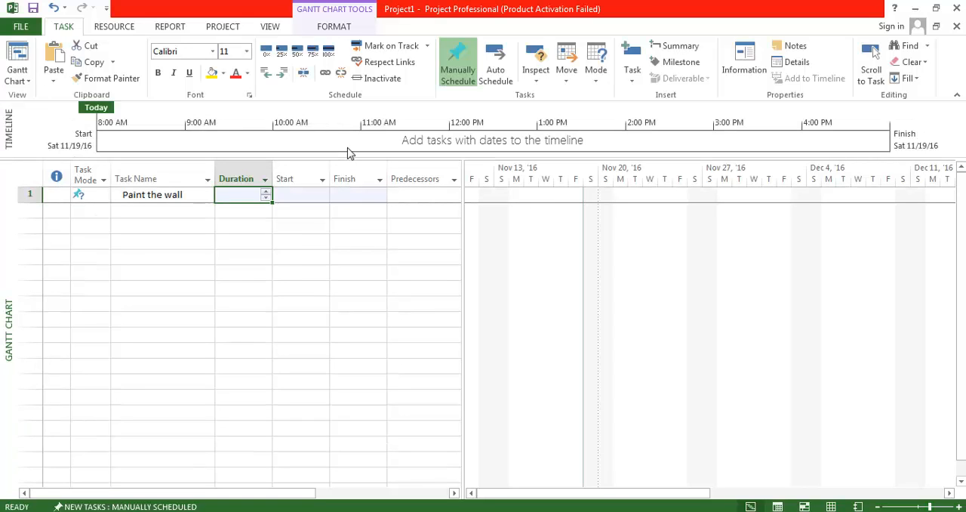
type("10 days")
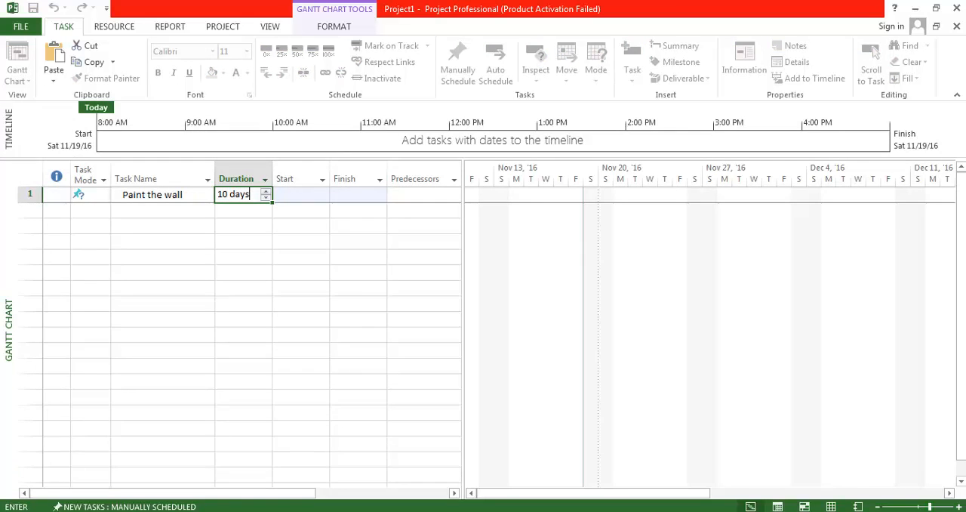
key("Tab")
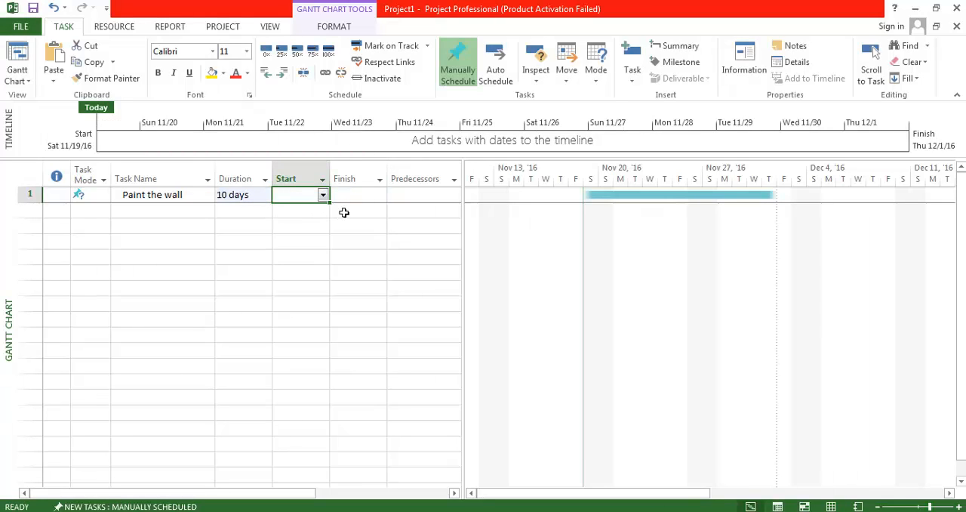
Set the Paint the wall task's start date to November 21, 2016 and switch it to Auto Schedule mode
left_click(323, 195)
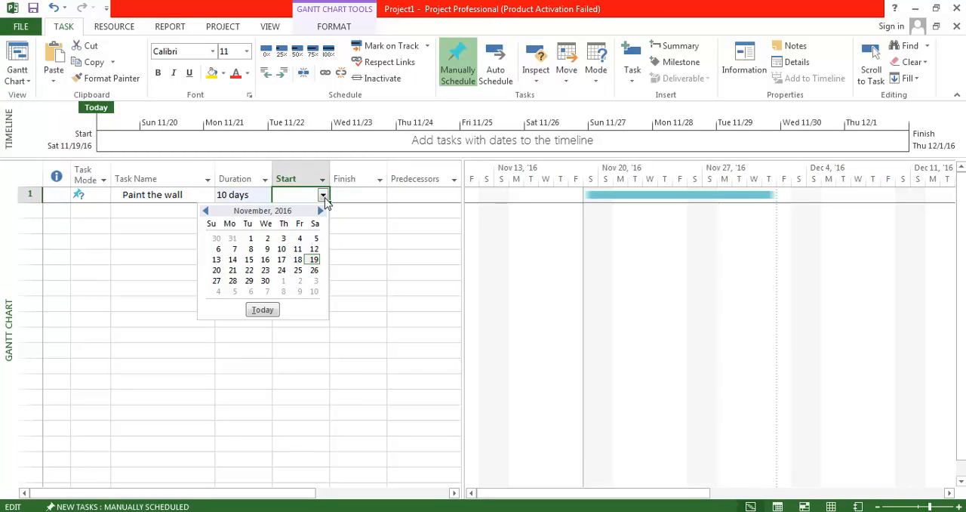
left_click(232, 270)
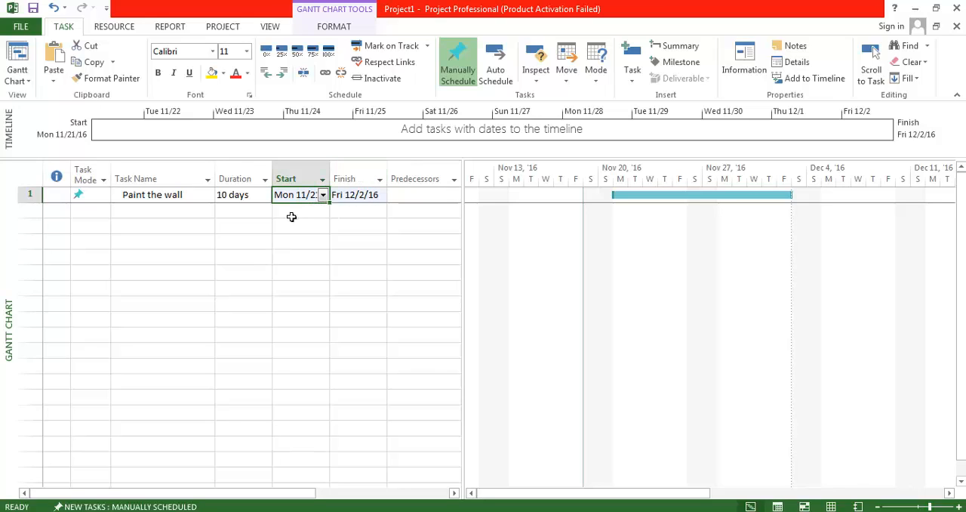
left_click(34, 196)
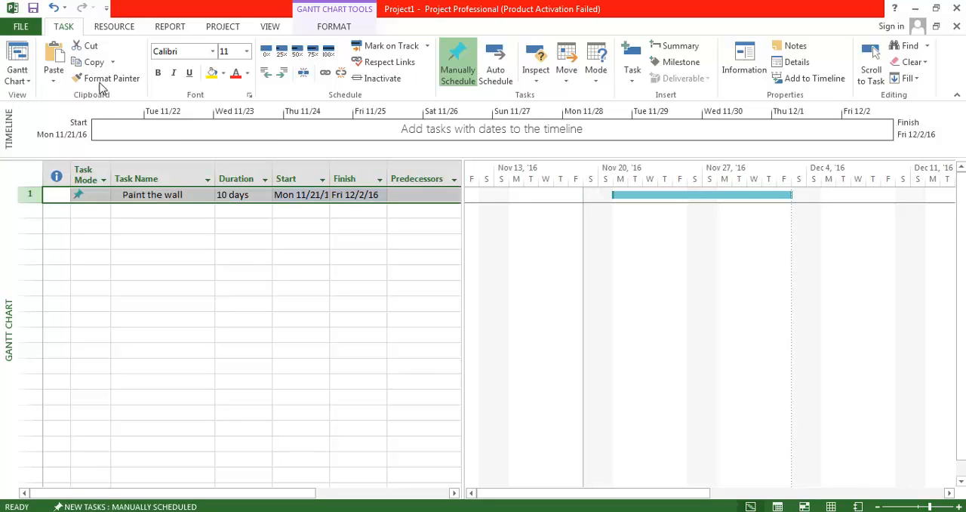
left_click(496, 69)
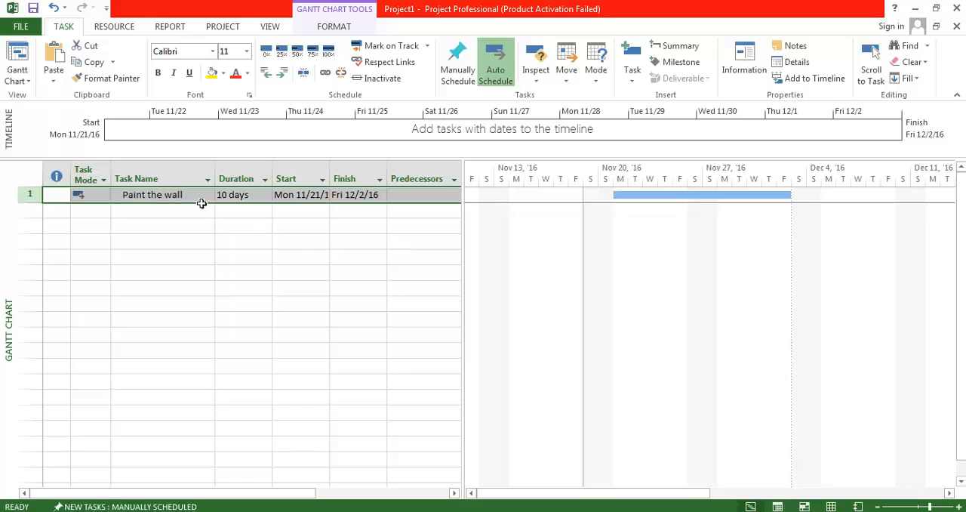
Insert an Actual Work column before the Duration column in the task table
left_click(253, 187)
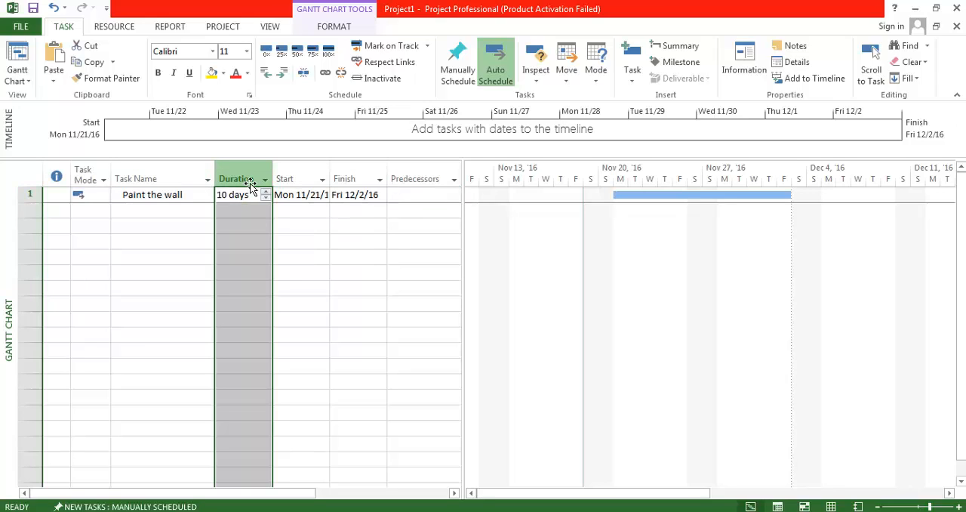
right_click(252, 183)
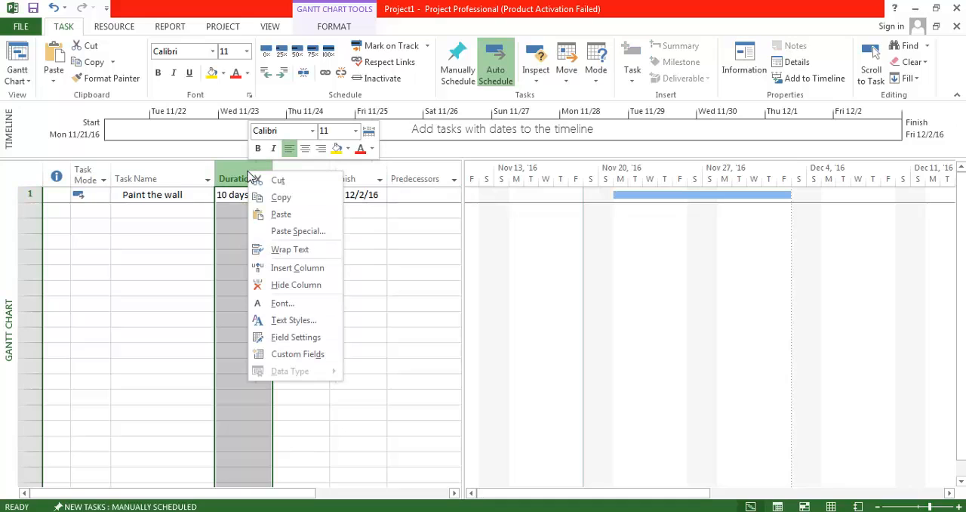
left_click(294, 270)
type("Active")
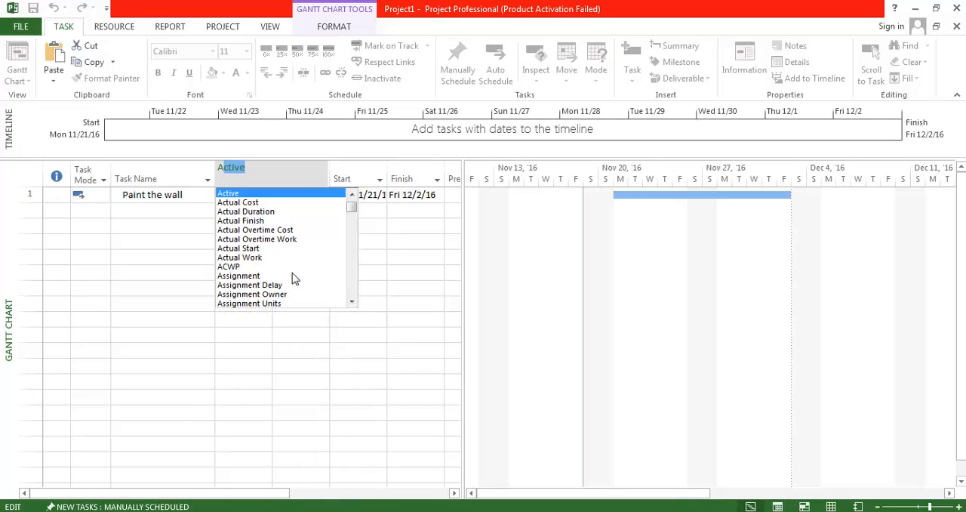
key("Down")
key("Down")
key("Down")
key("Down")
key("Down")
key("Down")
key("Down")
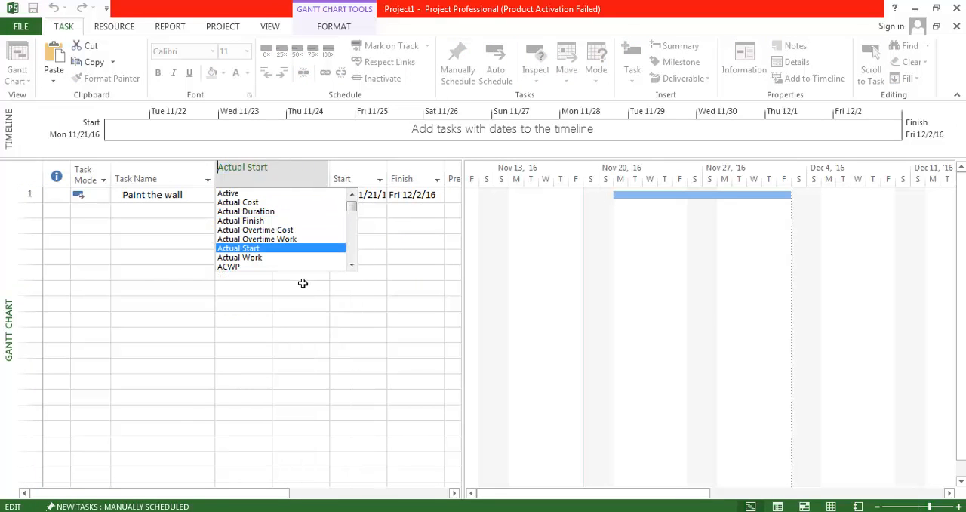
key("Return")
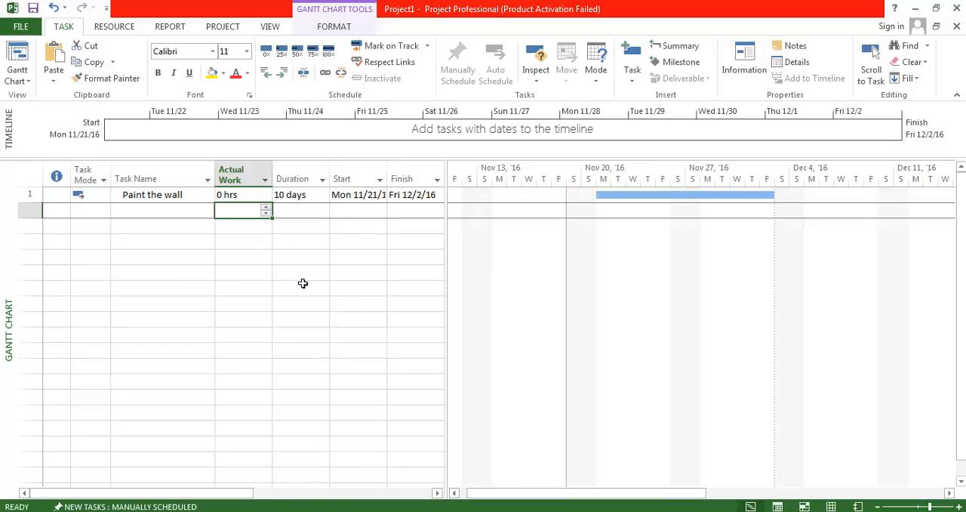
Insert a Work column before Actual Work and widen the task table to include the Resource Names column
left_click(240, 183)
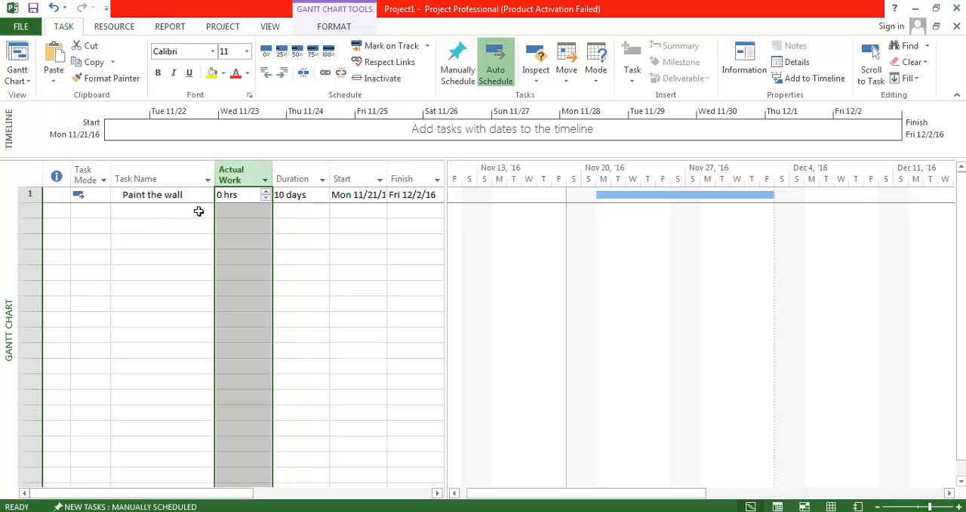
right_click(243, 179)
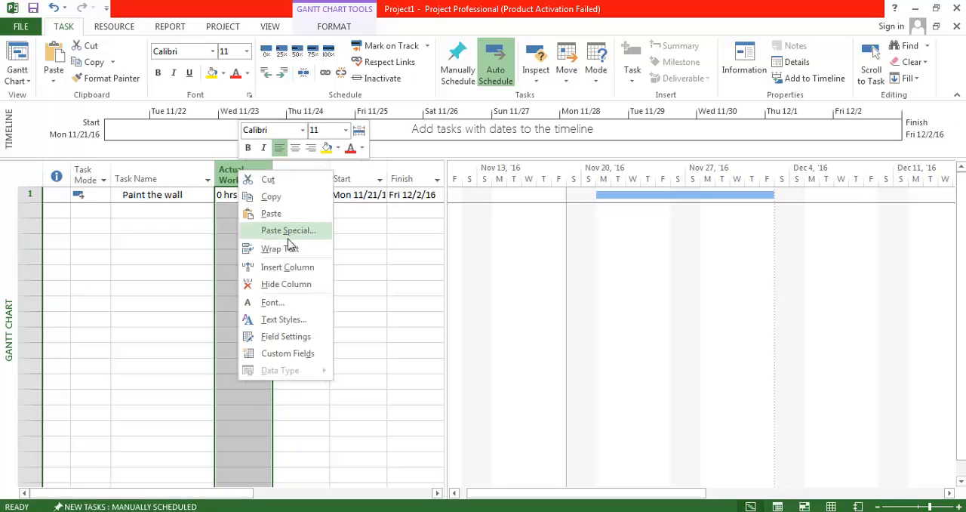
left_click(289, 268)
type("W")
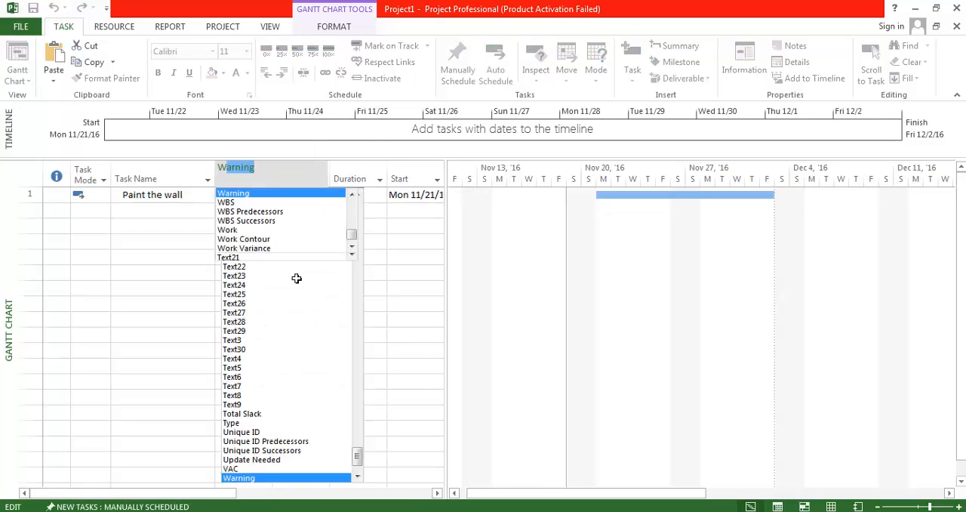
type("o")
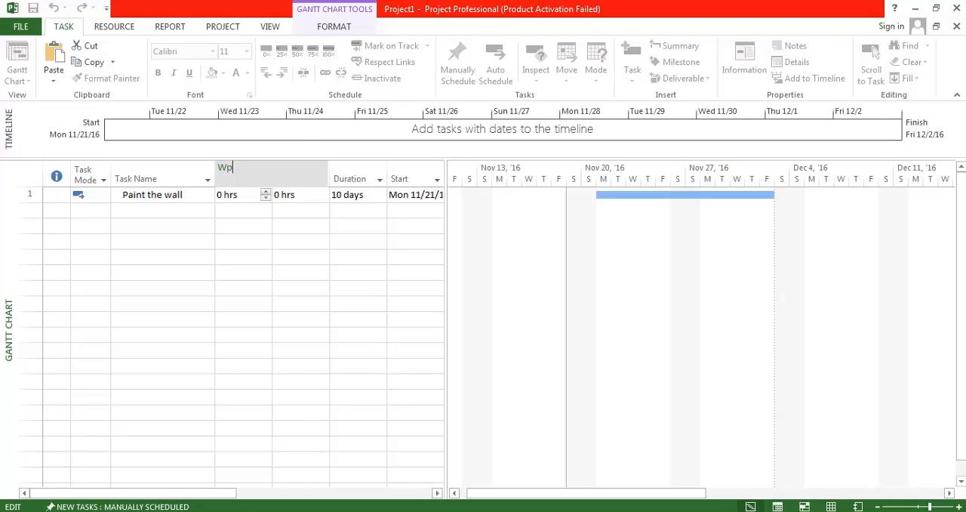
type("rk")
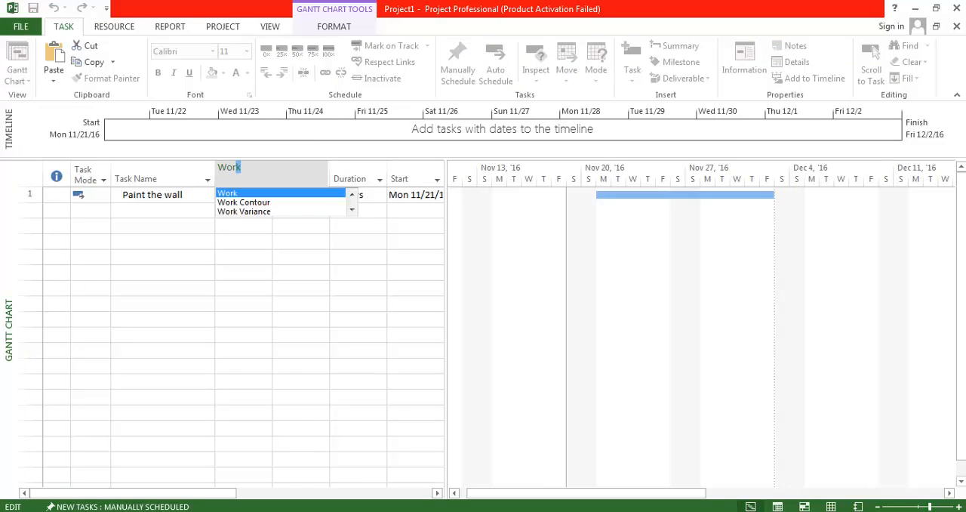
key("Return")
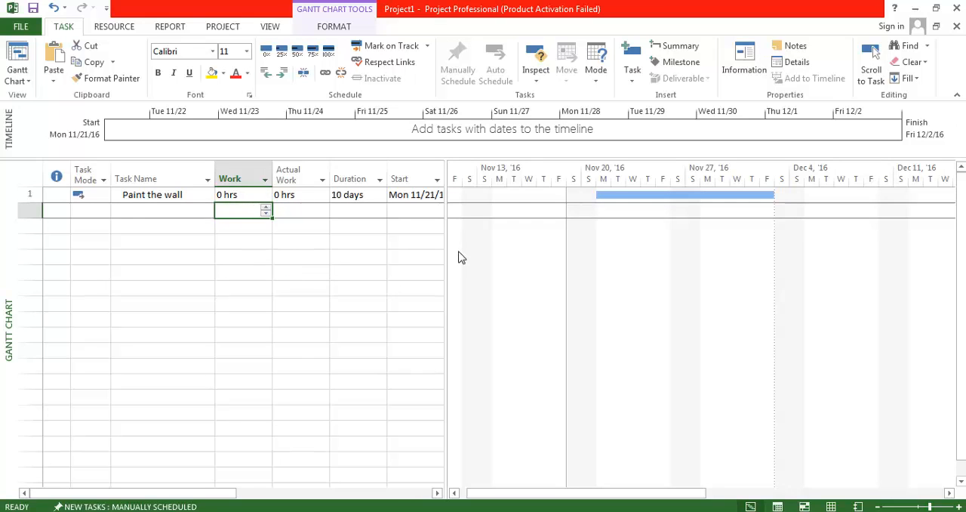
left_click_drag(458, 265, 631, 264)
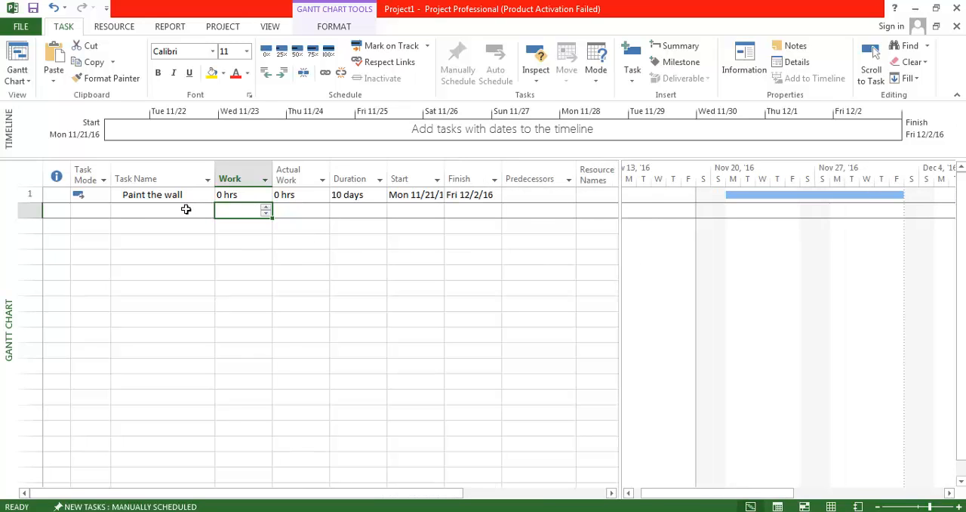
Display the Task Form details for Paint the wall and change its task type to Fixed Duration
left_click(182, 197)
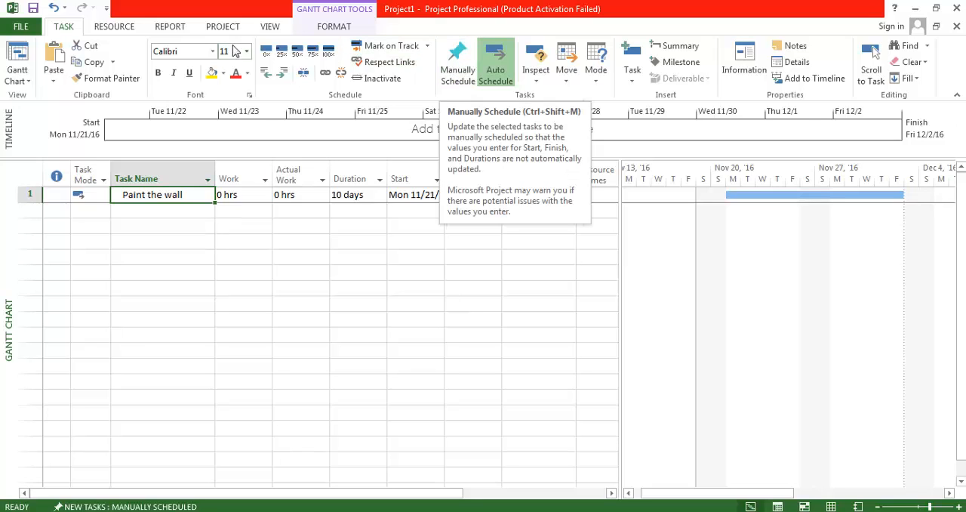
left_click(270, 27)
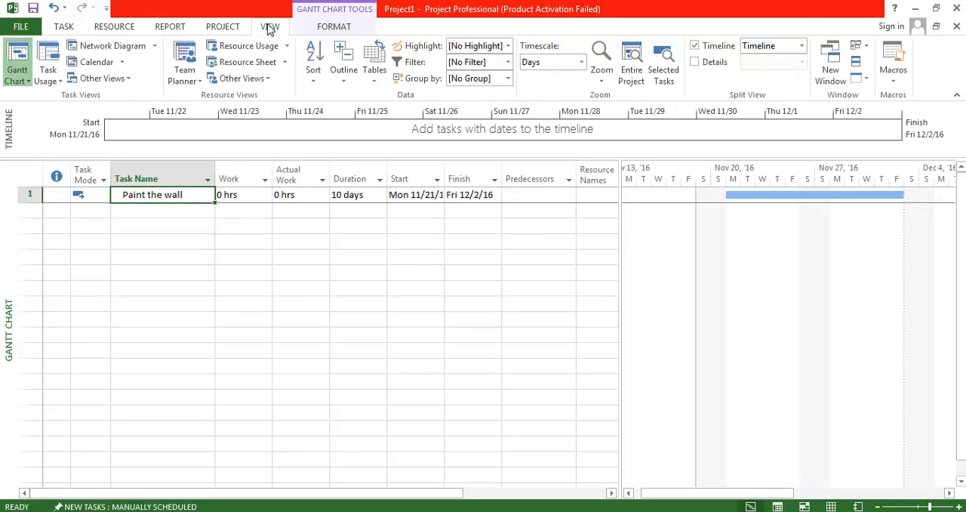
left_click(701, 64)
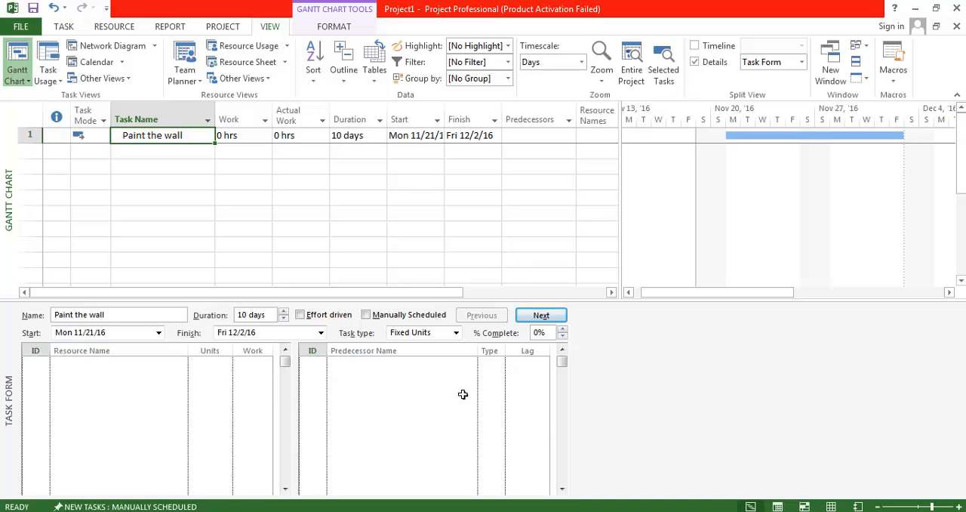
left_click(149, 138)
left_click(443, 333)
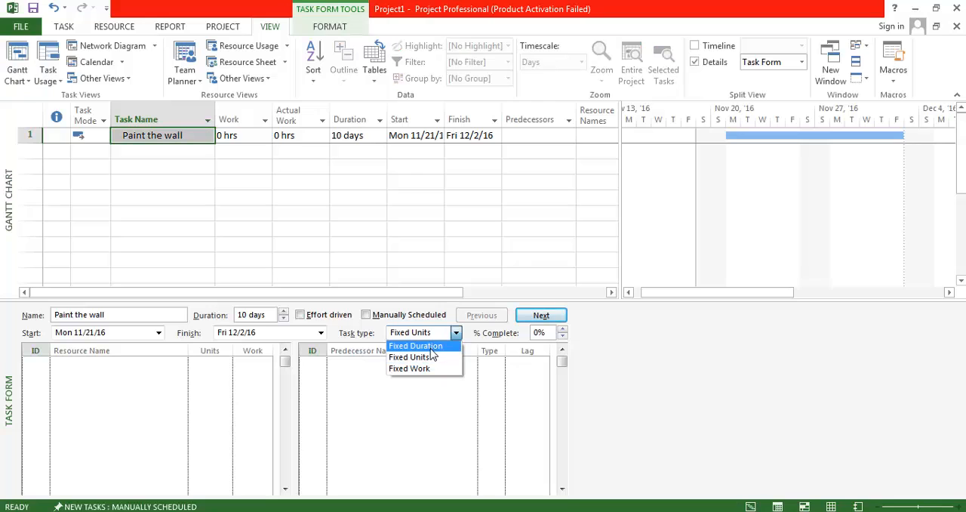
left_click(431, 347)
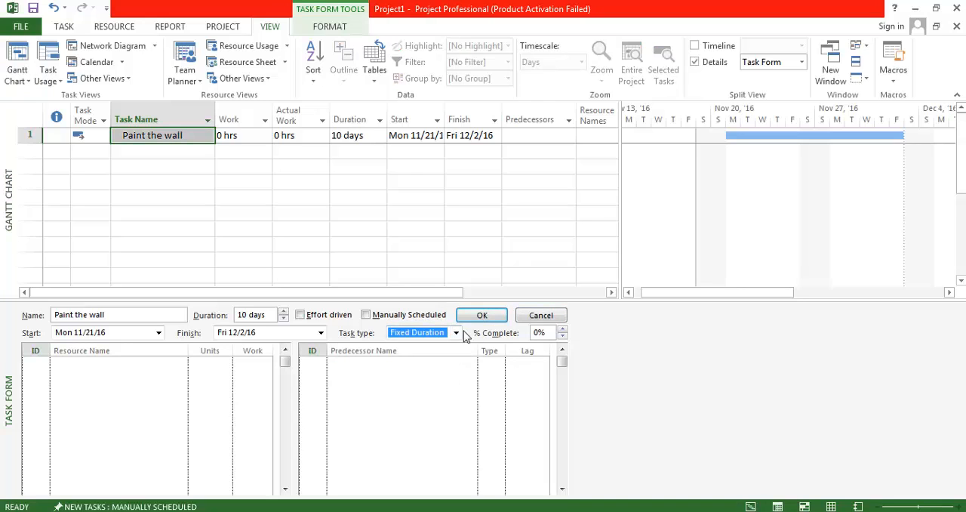
left_click(47, 149)
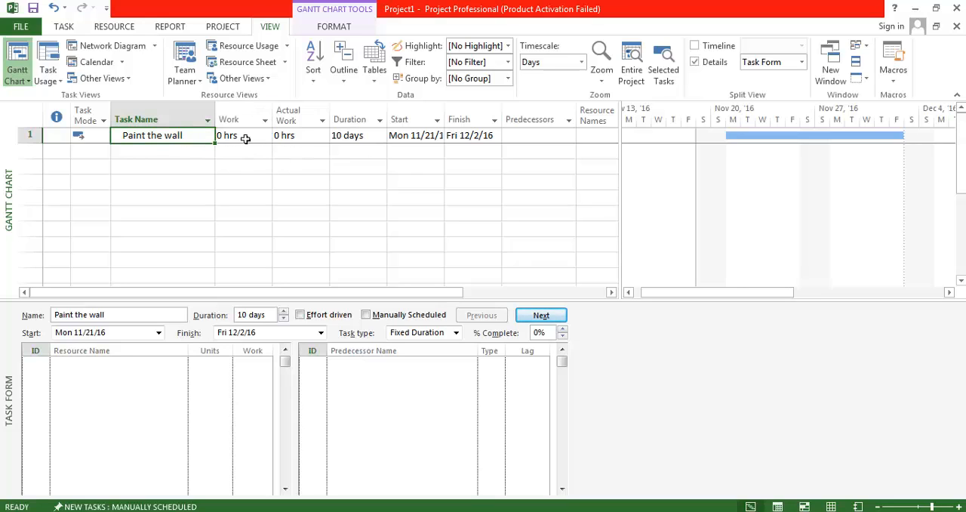
Add a Work resource in the Resource Sheet, entering the person's first name as the resource name
left_click(258, 66)
key("Tab")
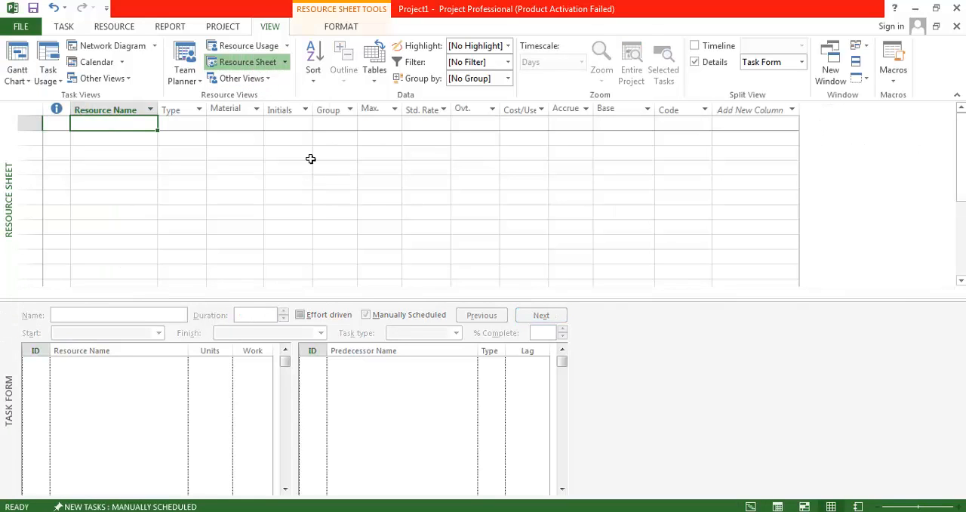
type("Prem")
key("Tab")
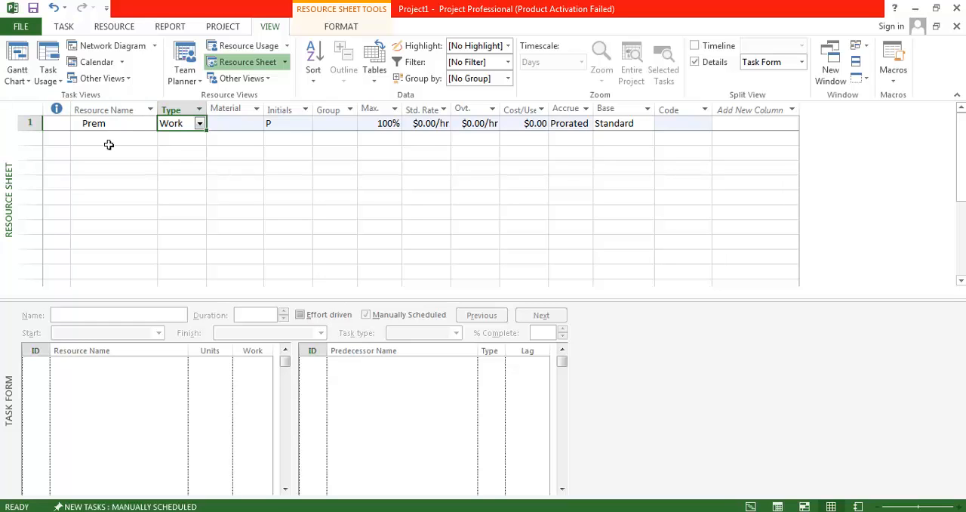
Check the default hours per day and hours per week in the project's Schedule options, leaving them as they are
left_click(21, 29)
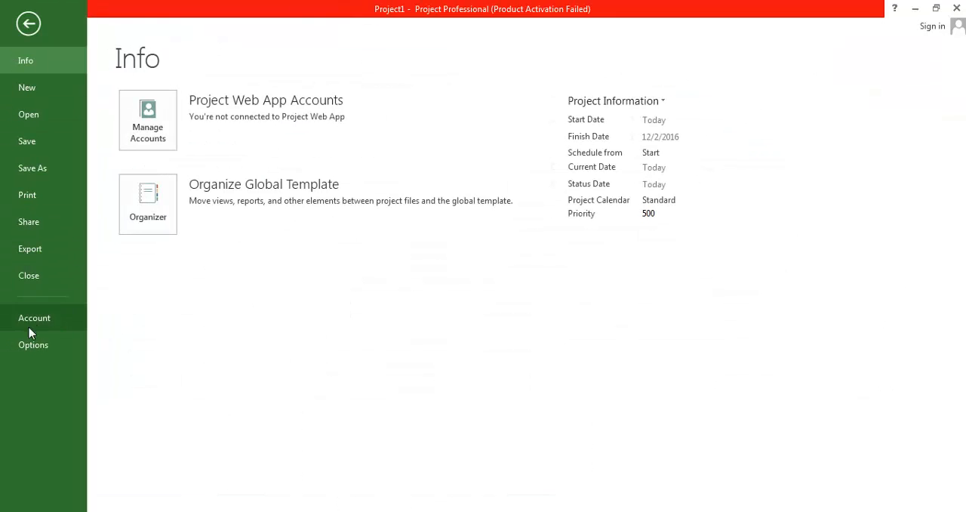
key("Escape")
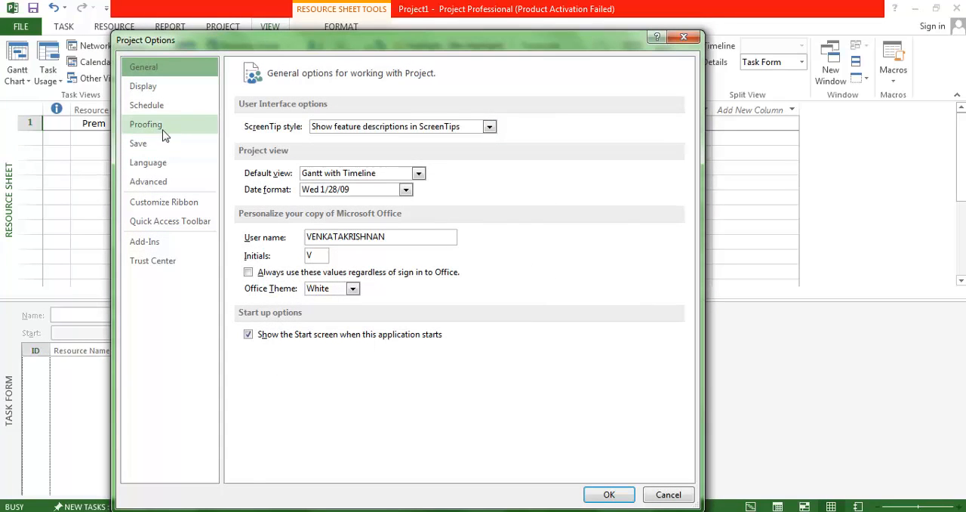
left_click(148, 104)
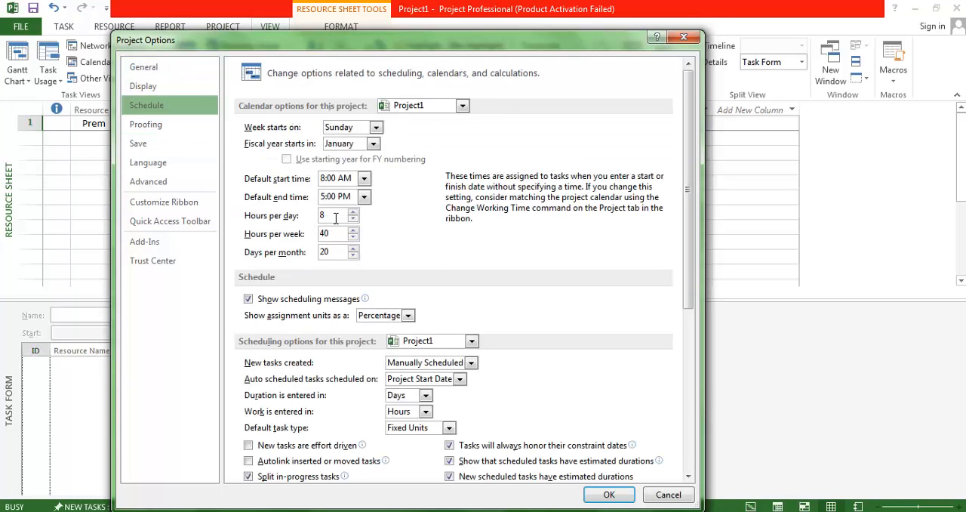
left_click(669, 496)
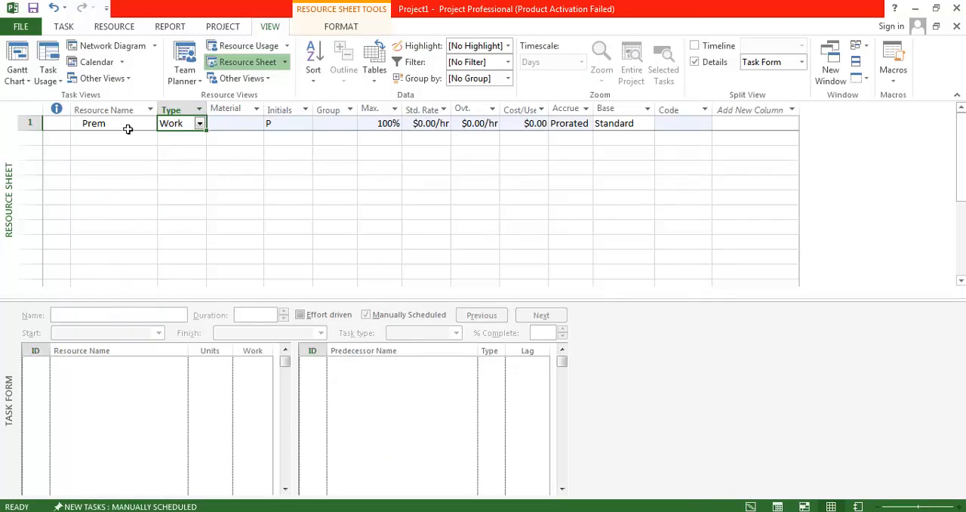
Return to the Gantt Chart and assign the newly added work resource to the Paint the wall task
left_click(17, 60)
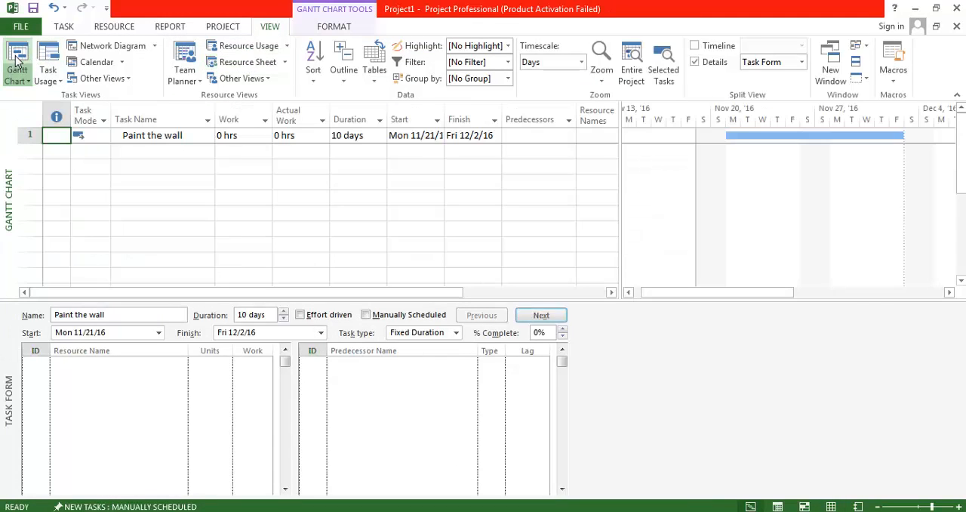
left_click(167, 140)
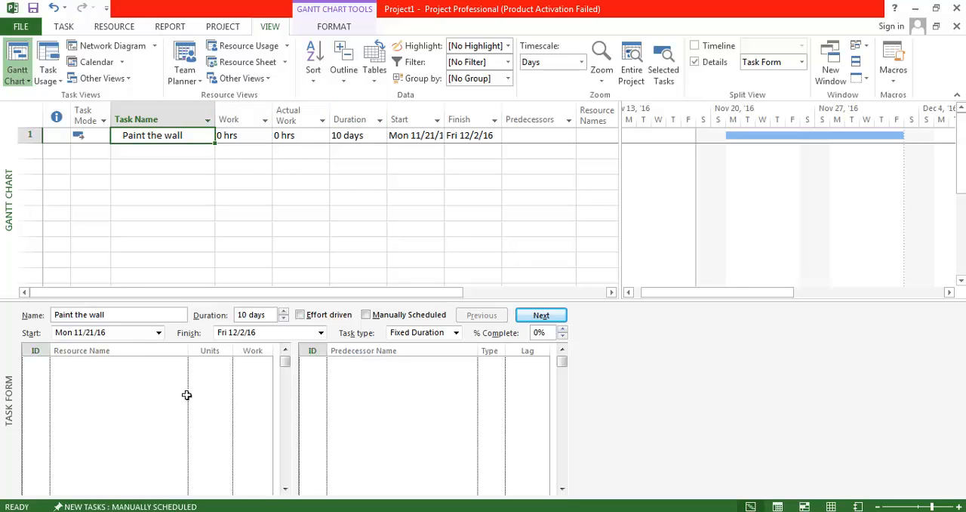
left_click(181, 365)
type("Prem")
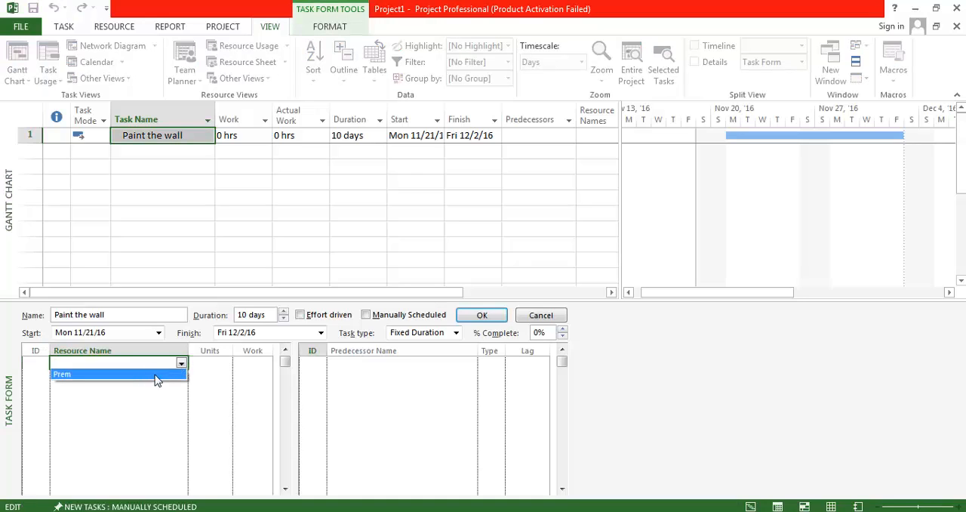
left_click(30, 137)
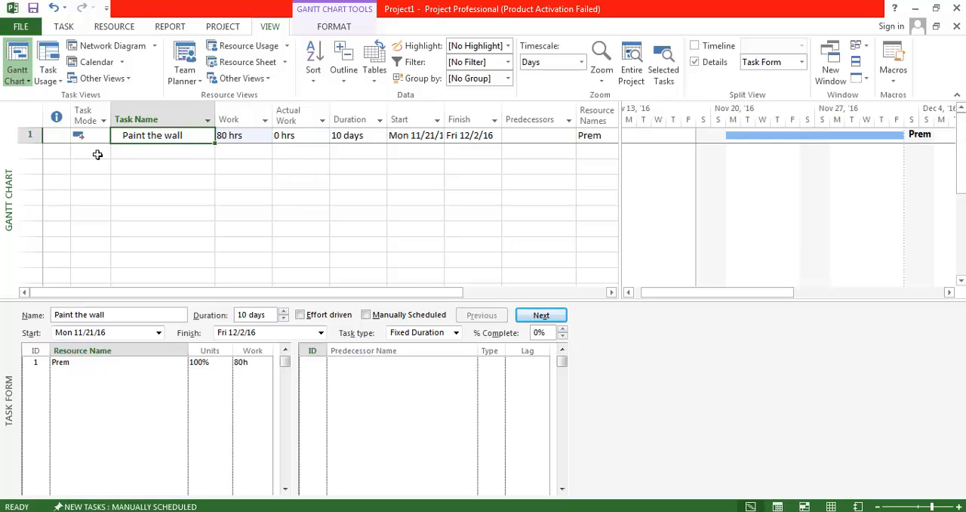
Show Paint the wall in the Task Usage view and add Actual Work rows to the timephased details
left_click(306, 139)
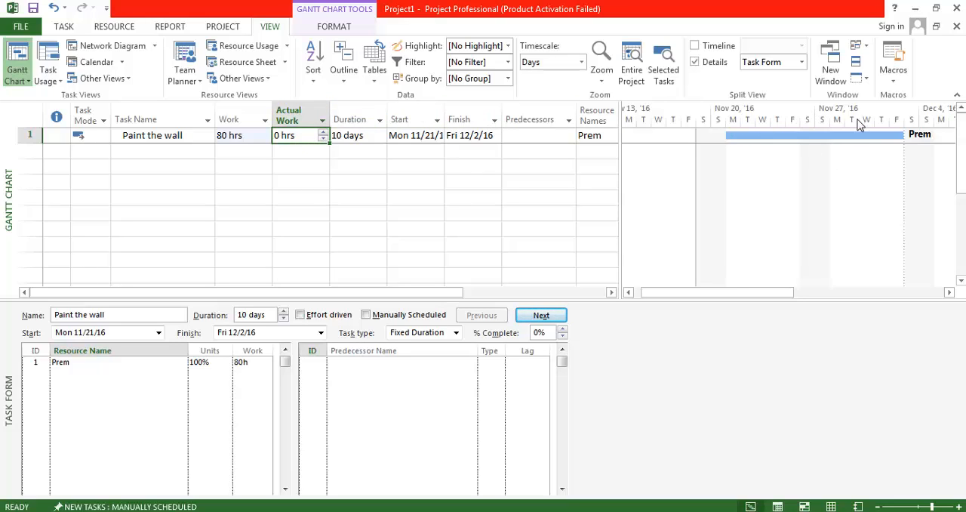
left_click(34, 136)
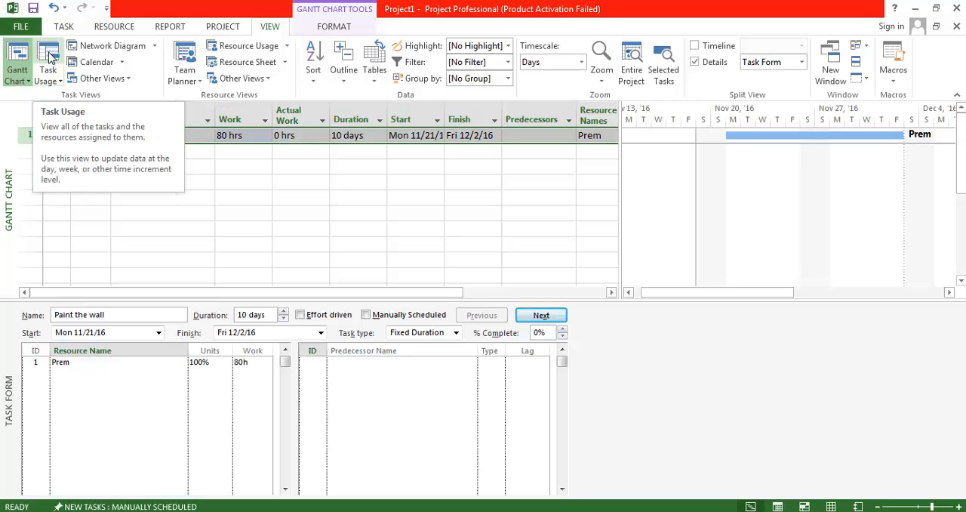
left_click(48, 60)
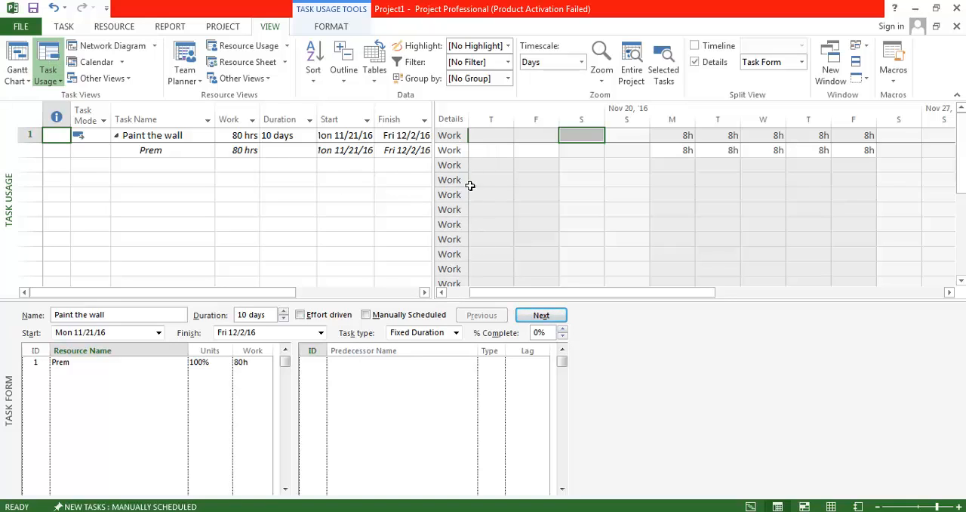
right_click(453, 157)
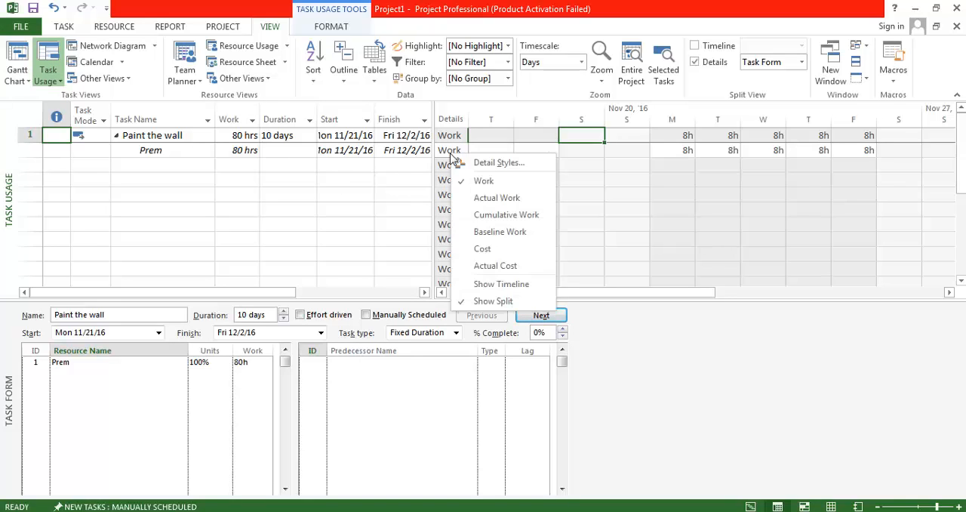
left_click(472, 199)
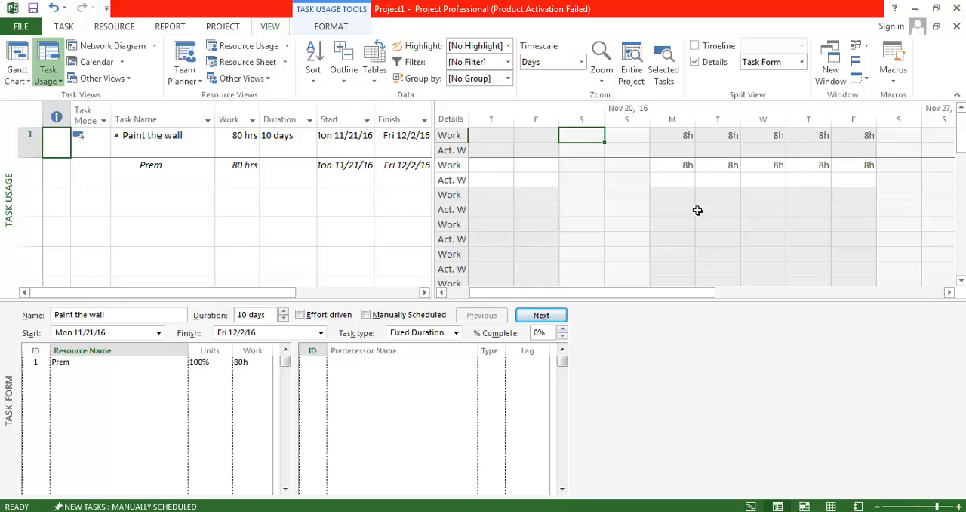
Set the middle tier units of the Task Usage timescale to Months
right_click(585, 120)
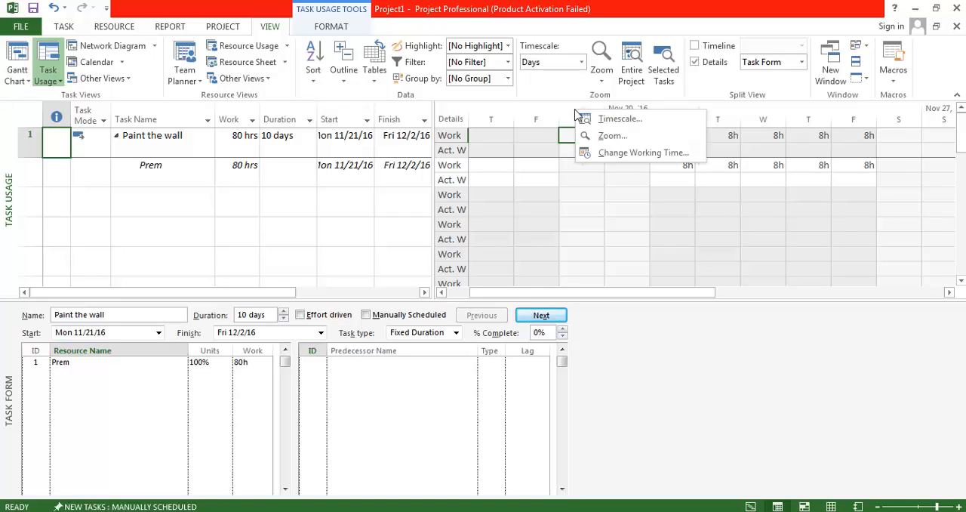
left_click(653, 123)
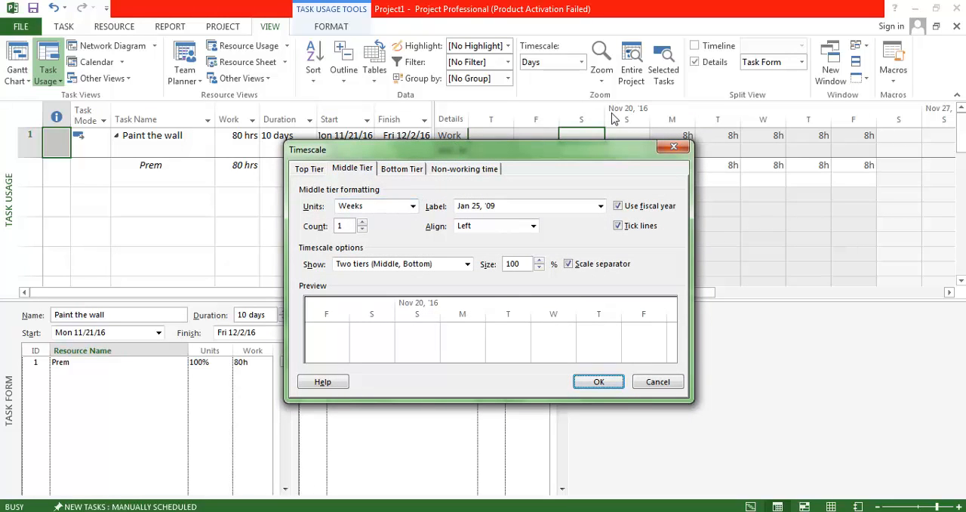
left_click(401, 207)
left_click(363, 253)
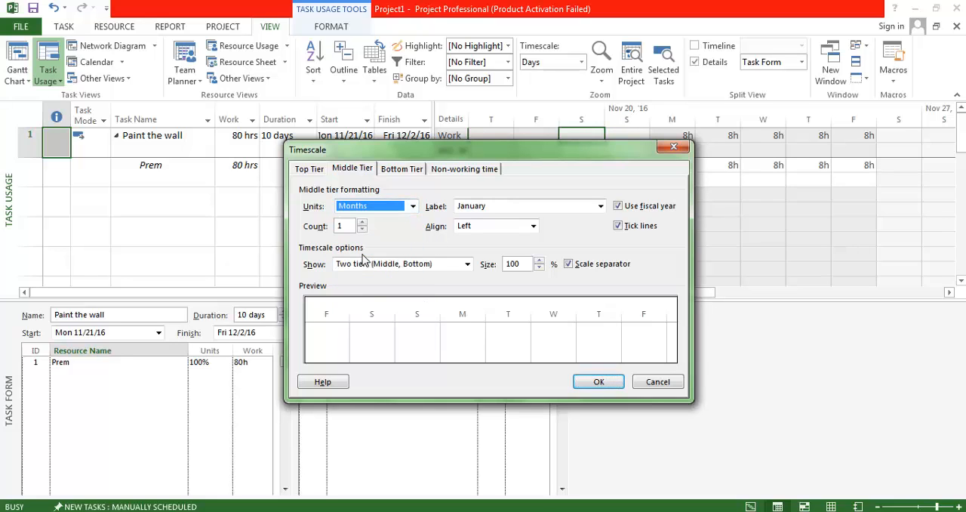
left_click(596, 382)
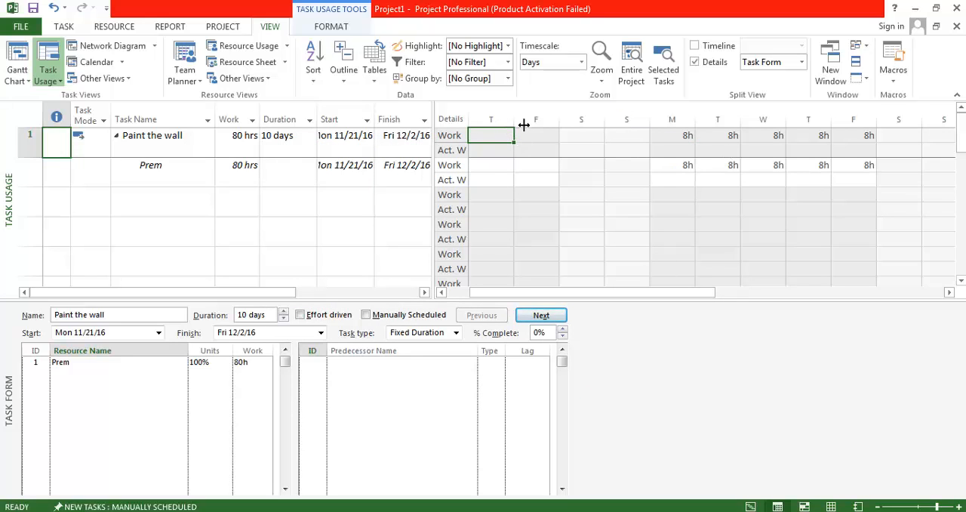
Set the bottom tier units of the Task Usage timescale to Weeks
right_click(609, 111)
left_click(648, 116)
left_click(399, 169)
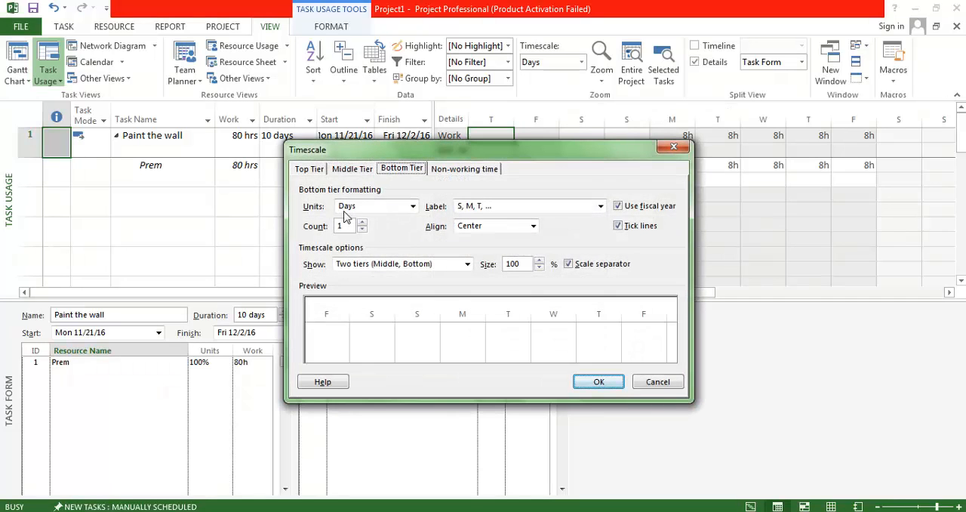
left_click(364, 208)
left_click(361, 273)
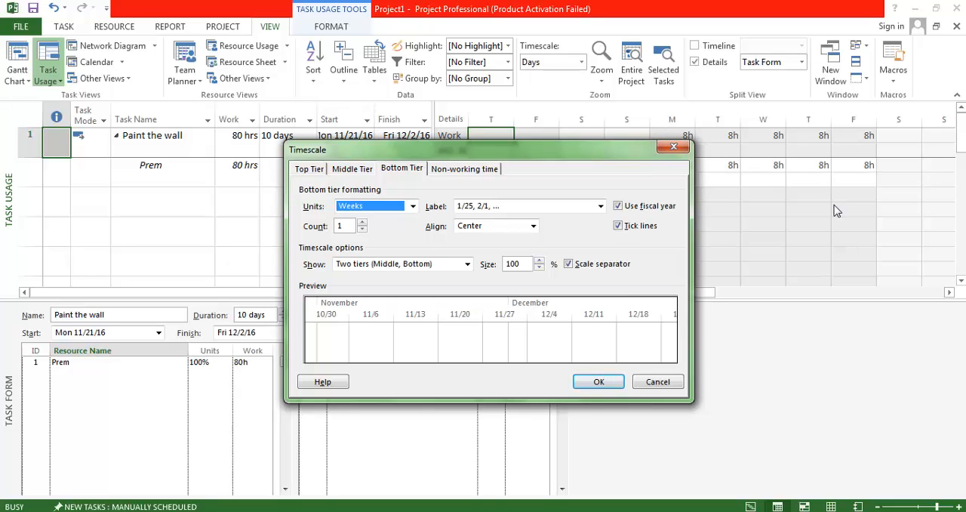
left_click(599, 382)
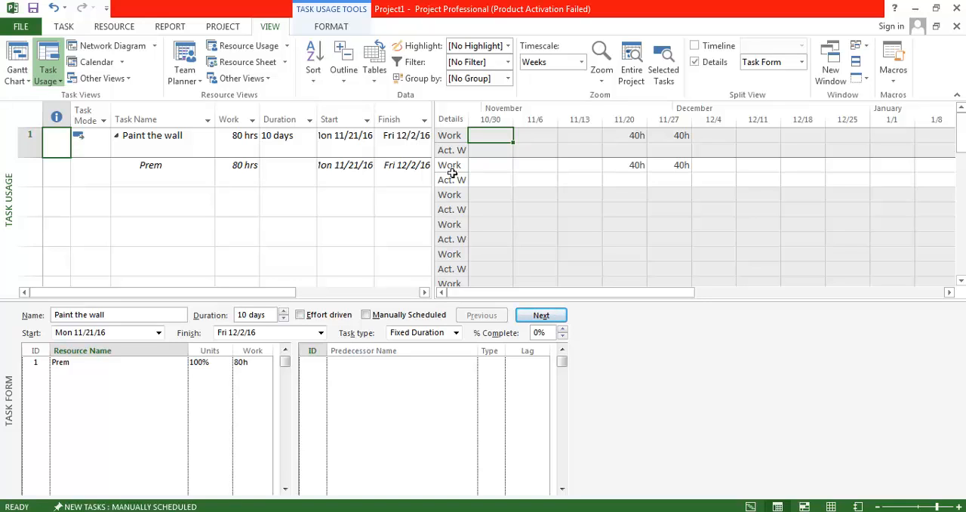
Switch to Notepad to review the question on assigning actual work to a fixed duration task, and return to Microsoft Project
left_click(345, 511)
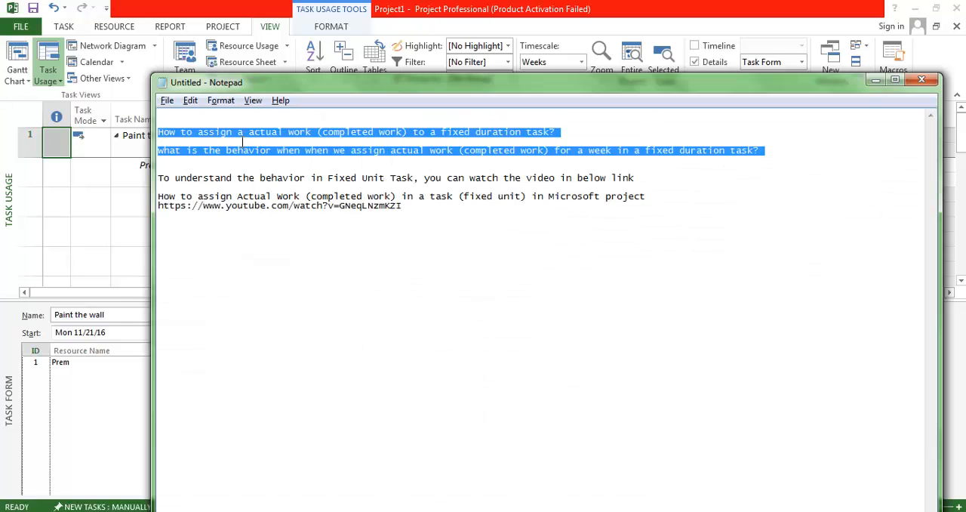
left_click_drag(247, 135, 310, 136)
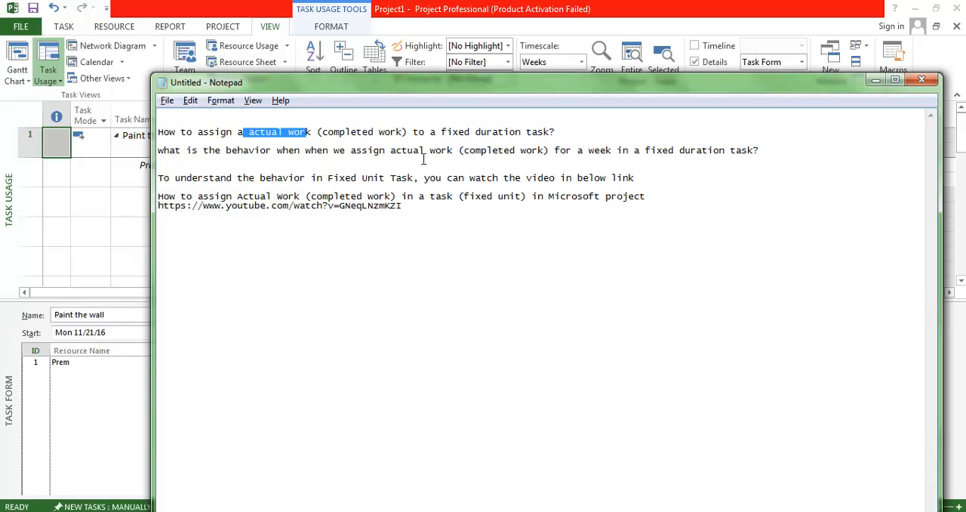
left_click_drag(442, 134, 538, 136)
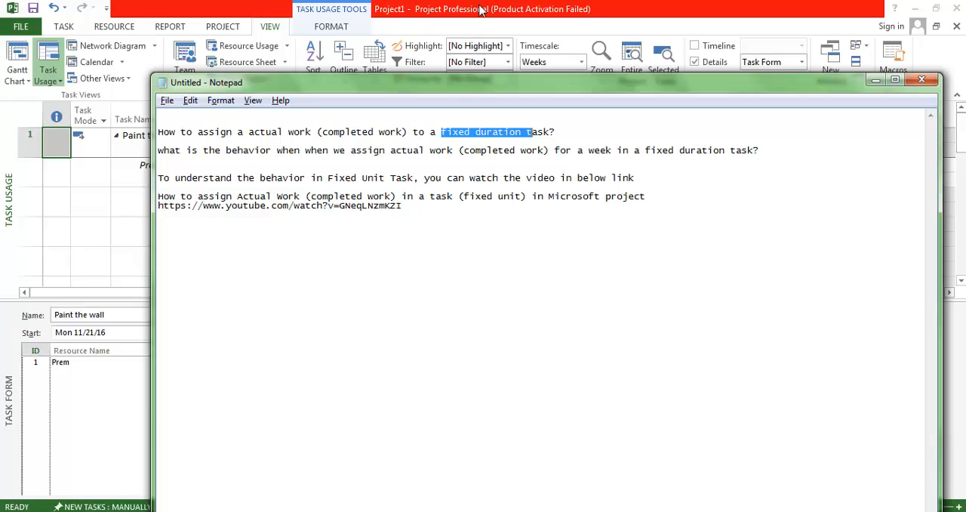
left_click(480, 9)
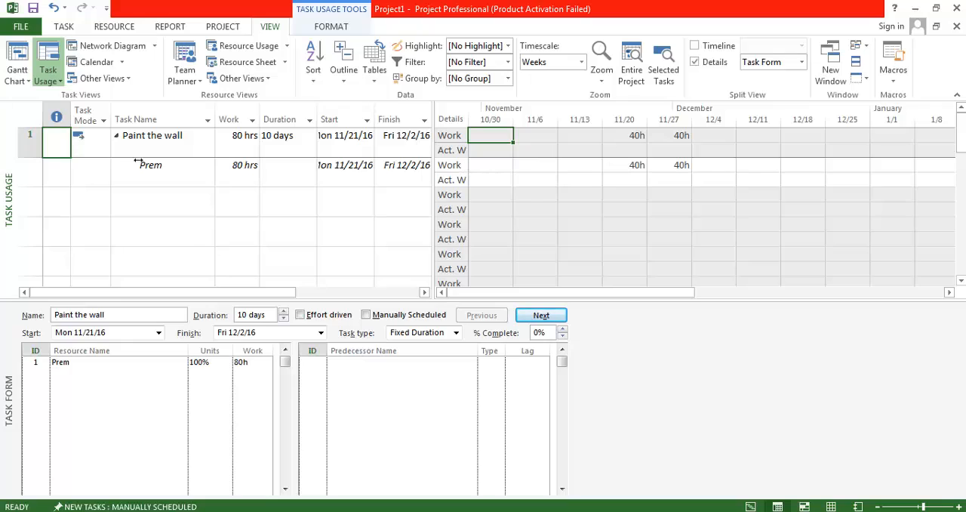
Enter 20h of actual work for Paint the wall in the week of 11/20, skipping the unresolved overallocation
left_click(640, 151)
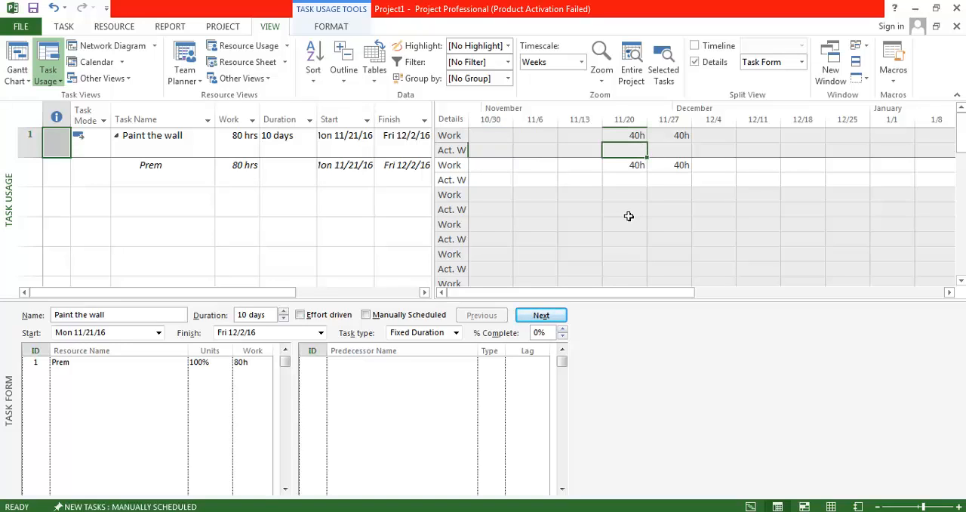
type("20")
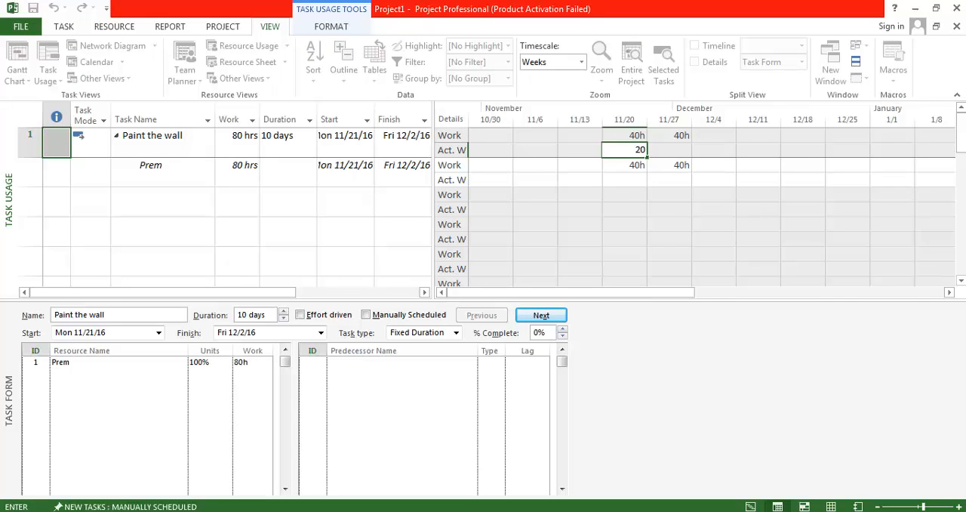
type("h")
key("Return")
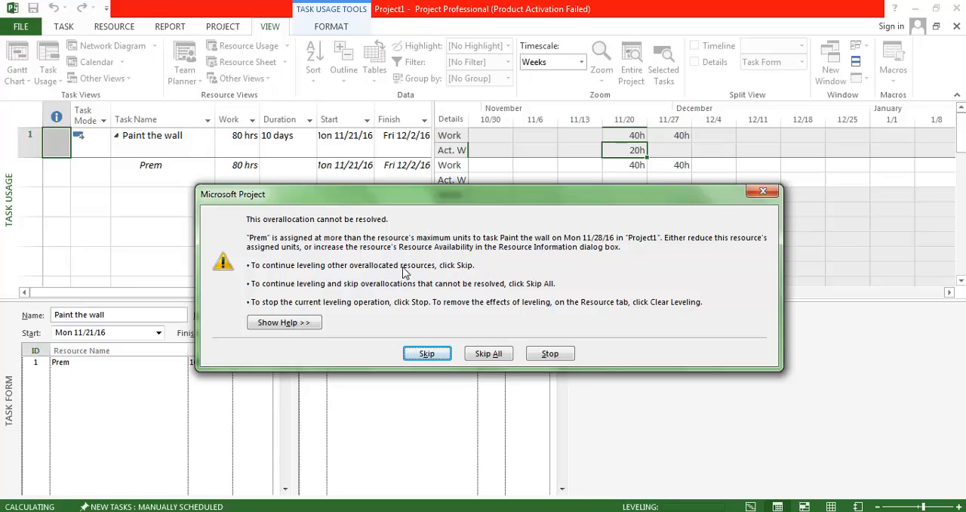
left_click(427, 354)
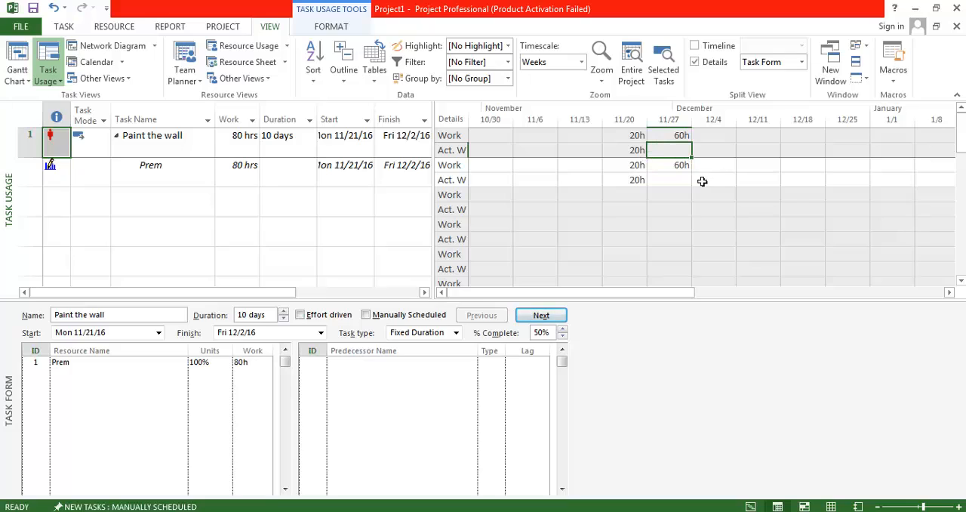
Examine the task indicator of Paint the wall in Task Usage and in the Gantt Chart
mouse_move(61, 146)
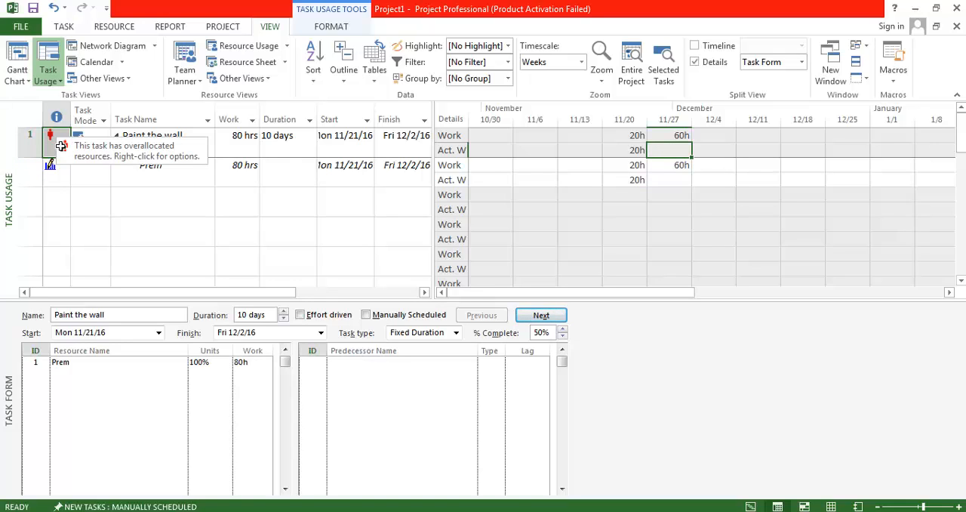
left_click(19, 57)
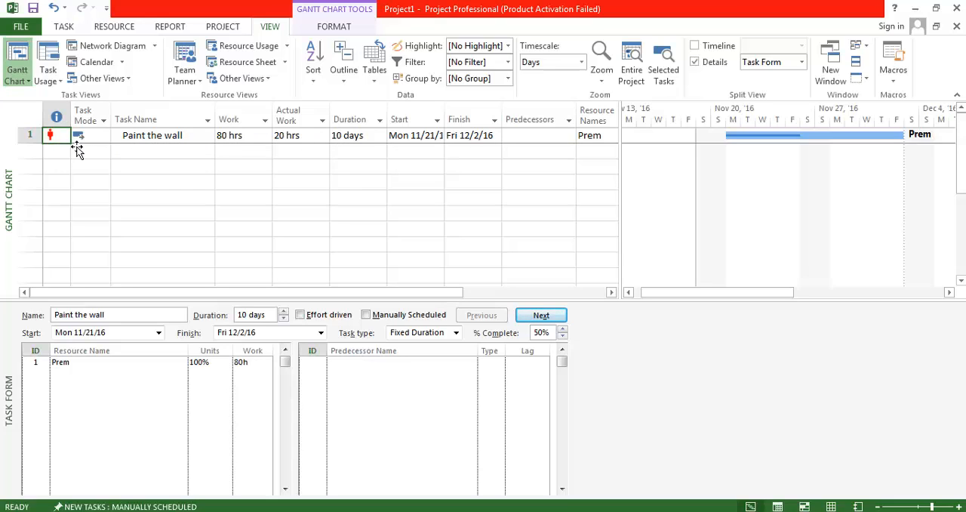
In the Resource Sheet, set the maximum units of the resource assigned to Paint the wall to 150%
mouse_move(62, 145)
left_click(241, 64)
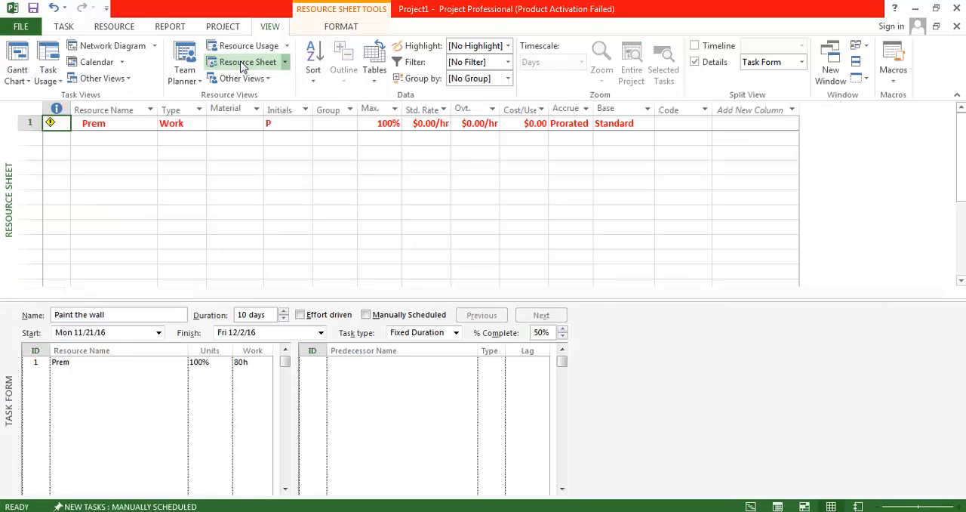
left_click(118, 133)
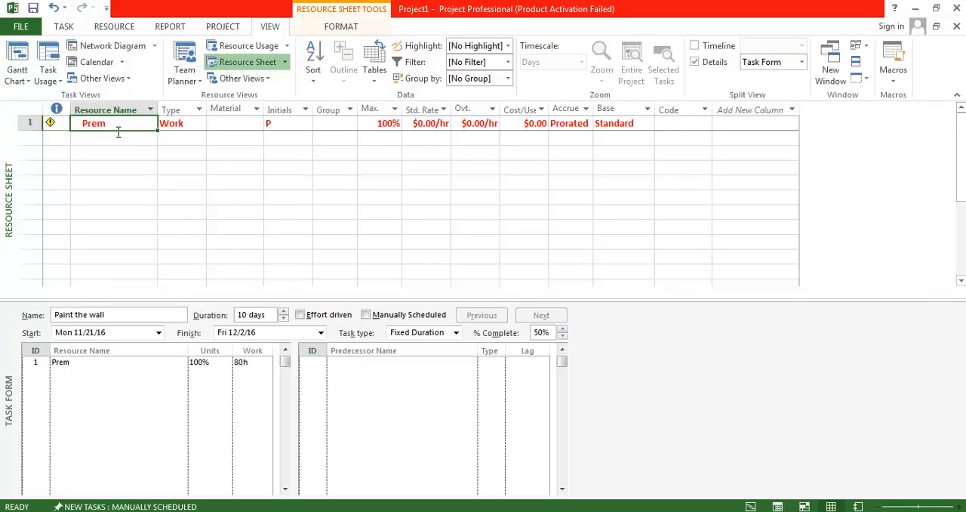
key("Tab")
key("Tab")
key("Tab")
key("Tab")
key("Tab")
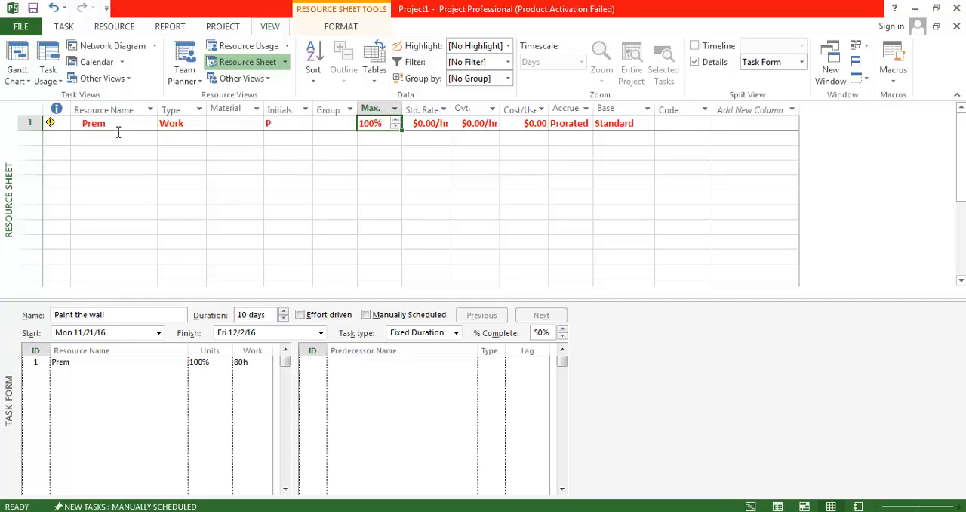
type("15")
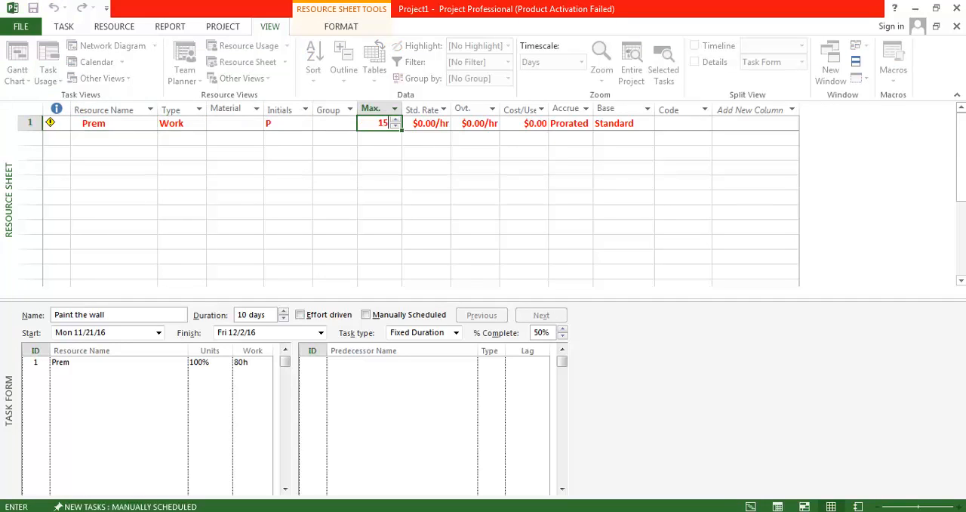
type("0%")
left_click(69, 142)
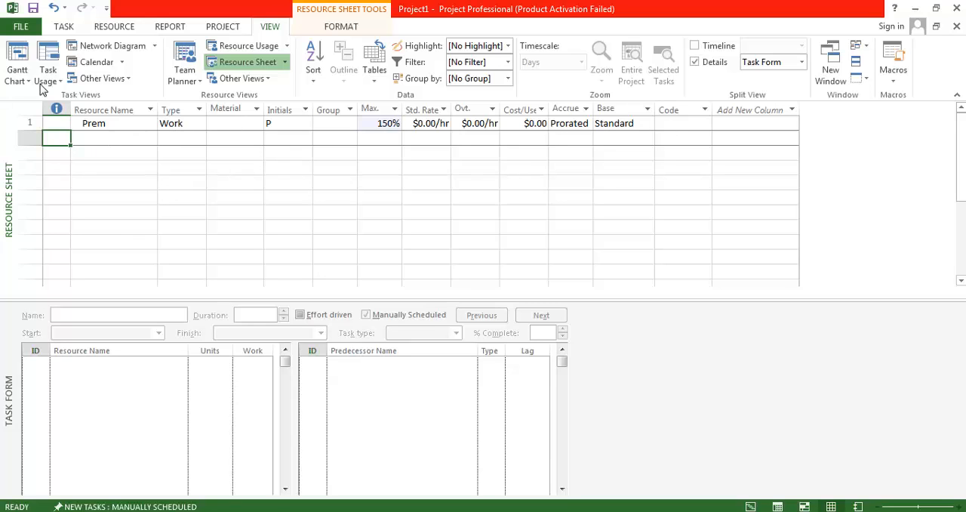
Examine Paint the wall's indicator, work and duration in the Gantt Chart and Task Usage views, ending in the Gantt Chart
left_click(16, 60)
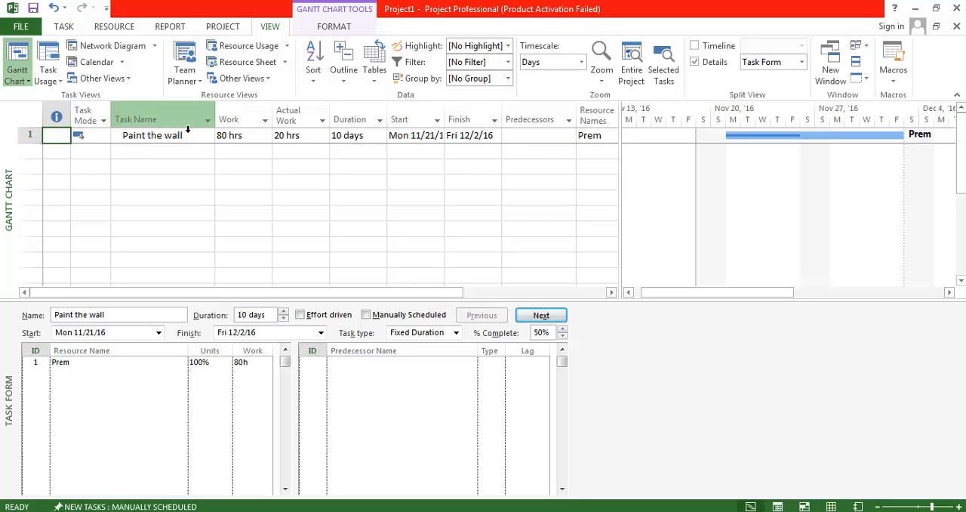
left_click(52, 58)
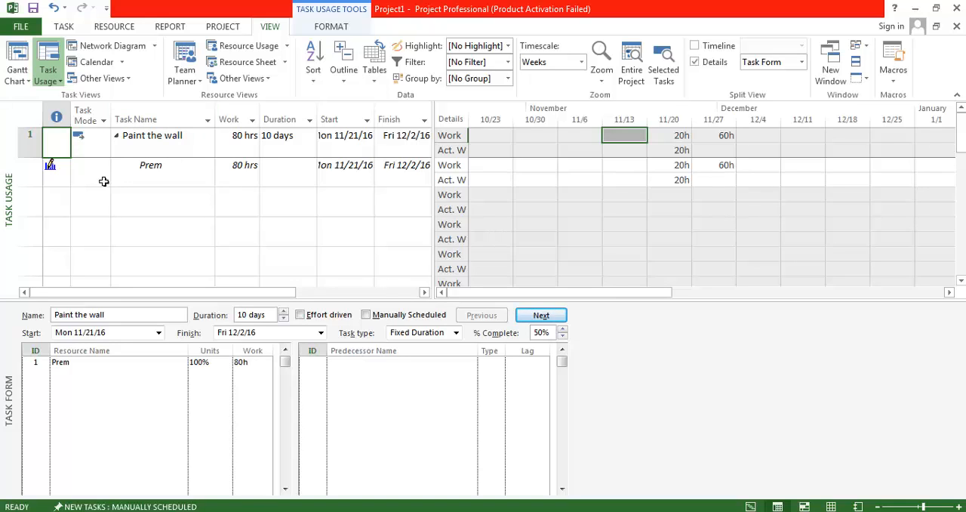
left_click(23, 64)
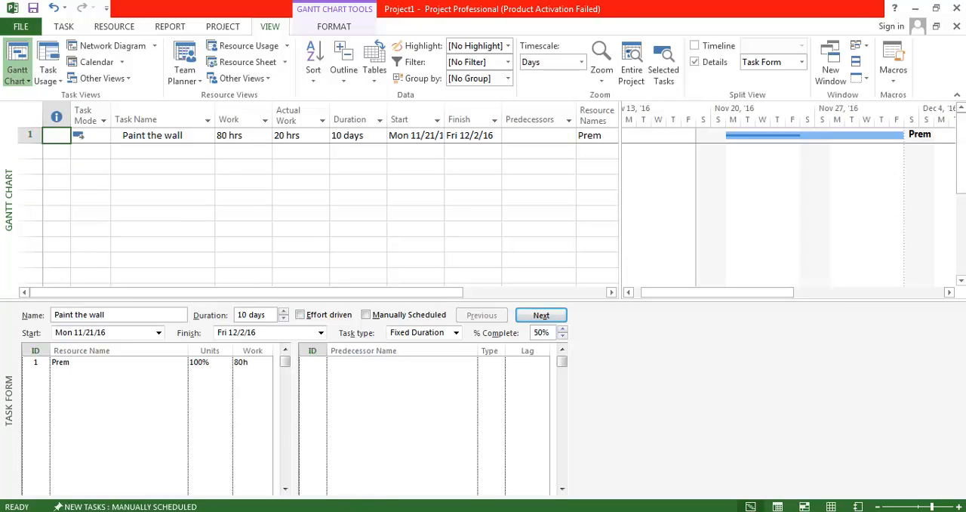
Switch to Notepad and highlight the wording about actual work (completed work) on a fixed duration task in the first question
key("alt+Tab")
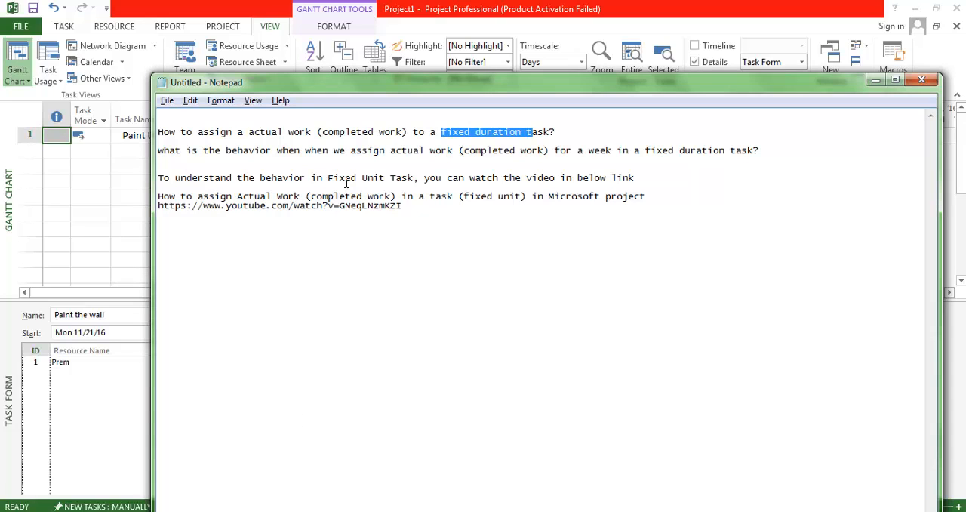
left_click_drag(249, 137, 516, 140)
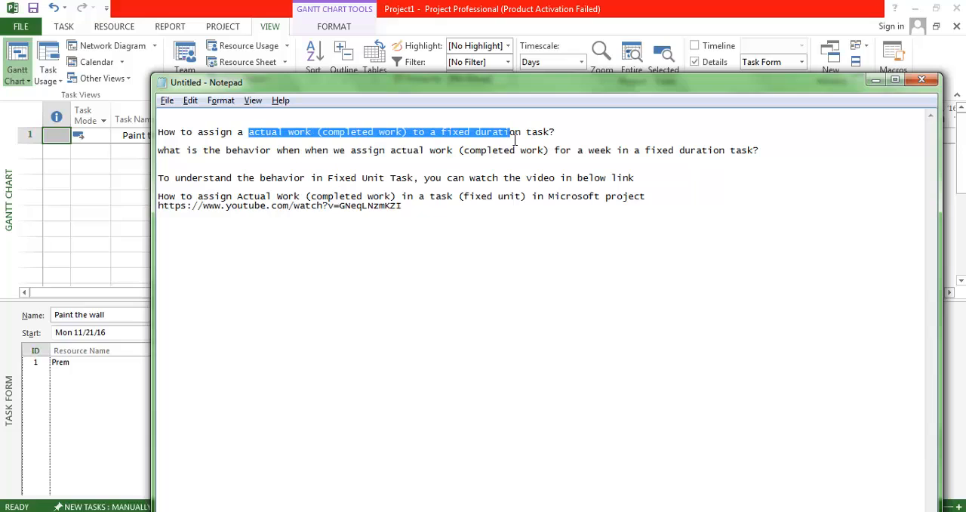